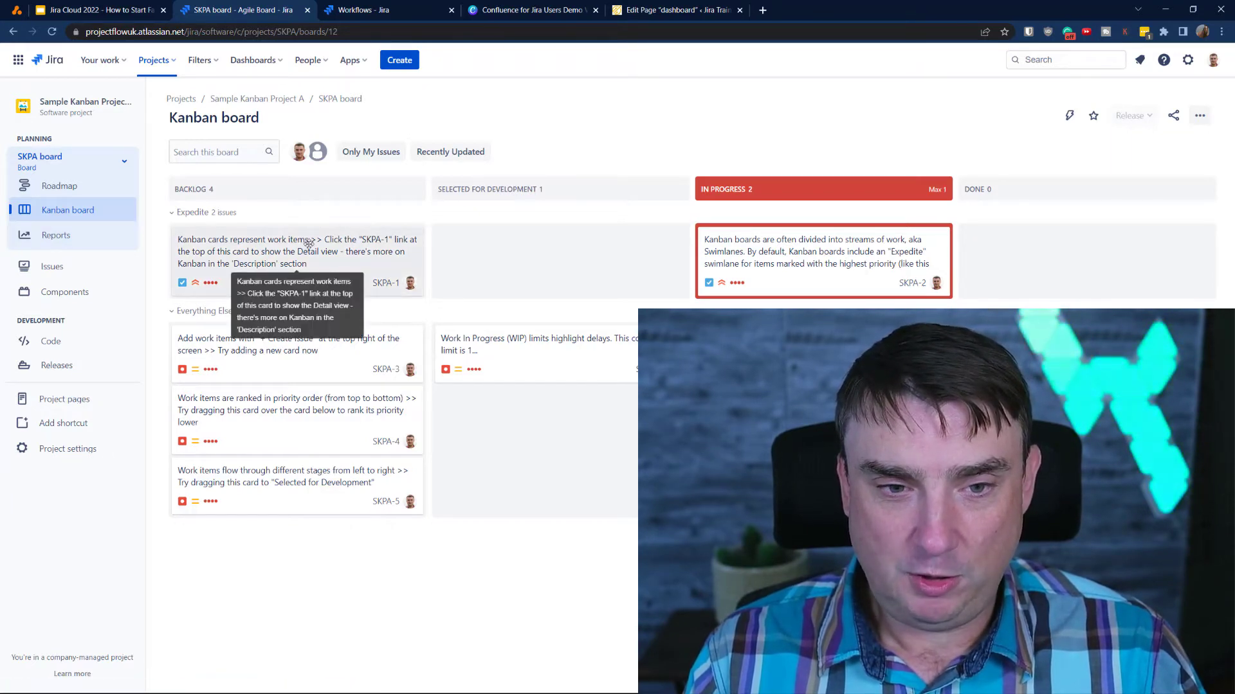
Inspect the workflow currently assigned in the project settings of Sample Kanban Project A, and return to the project's workflow list
click(74, 448)
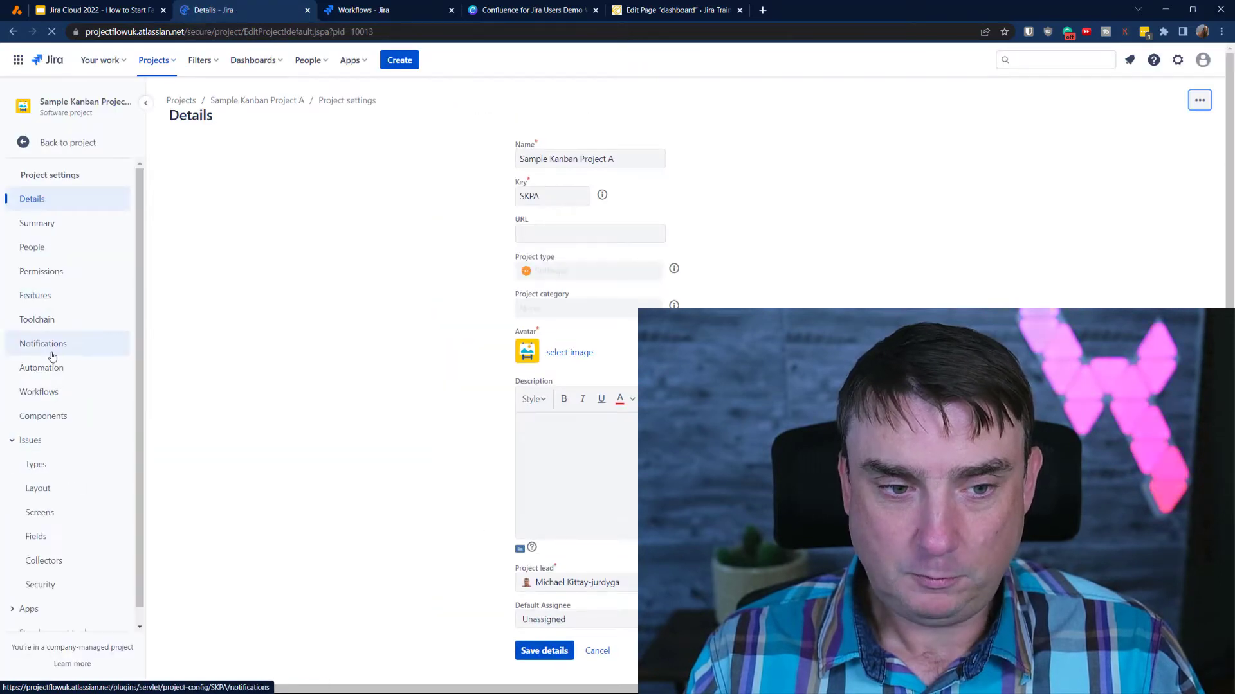
click(46, 393)
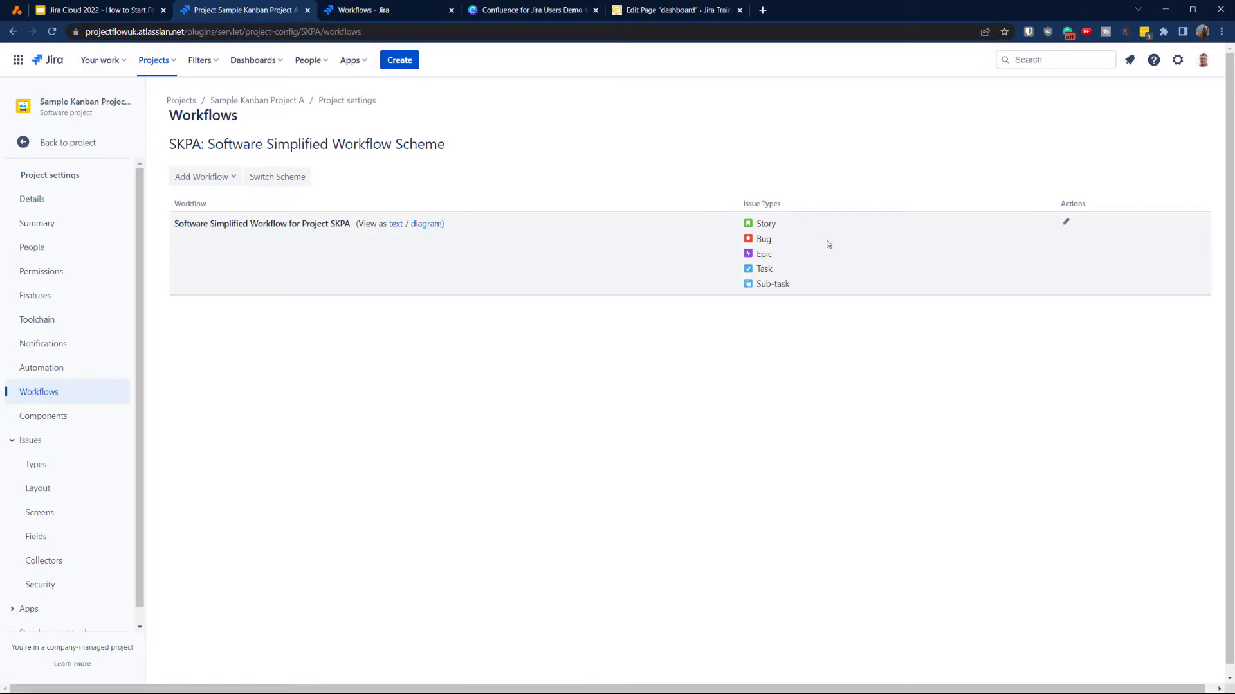
click(1064, 223)
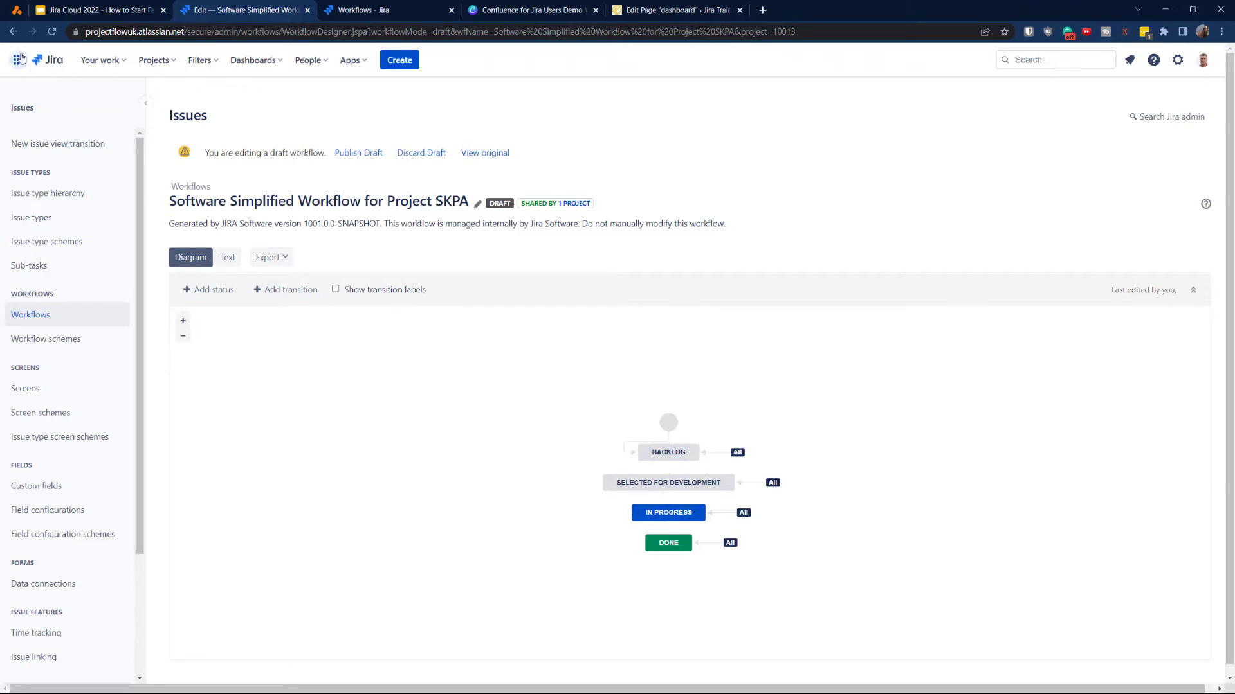
click(13, 31)
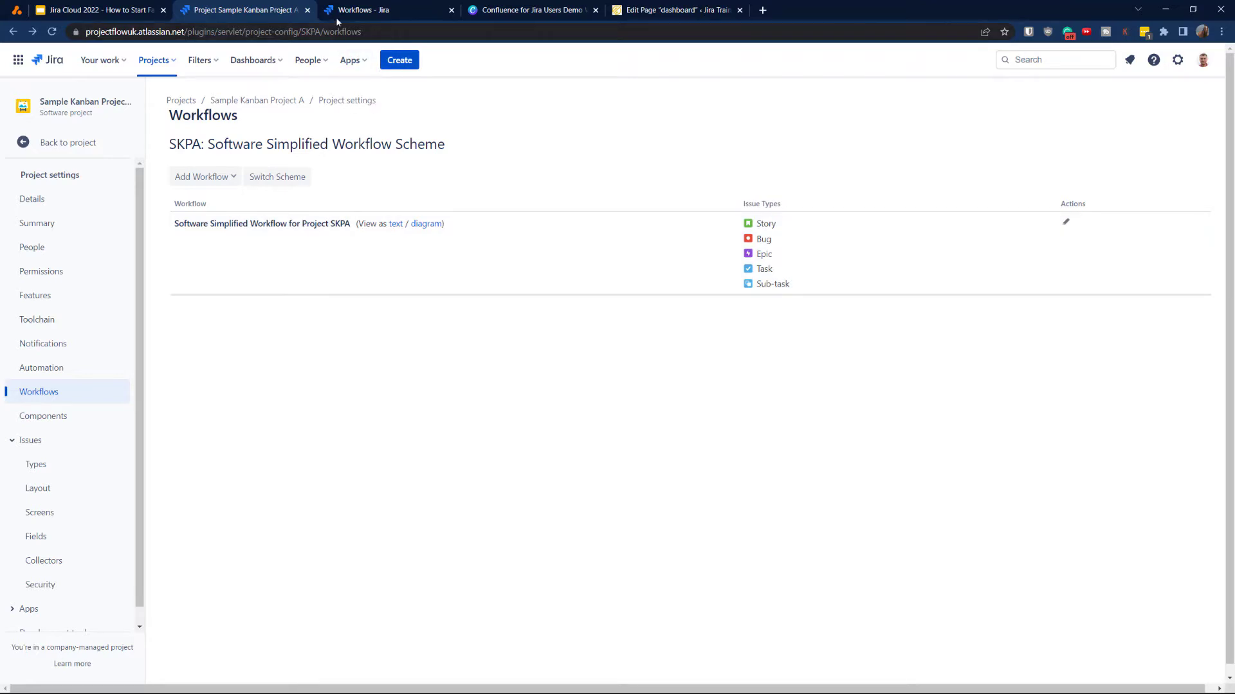
View the diagram of Demo Default Workflow from the global Jira workflows administration page, and return to the workflow list
click(358, 9)
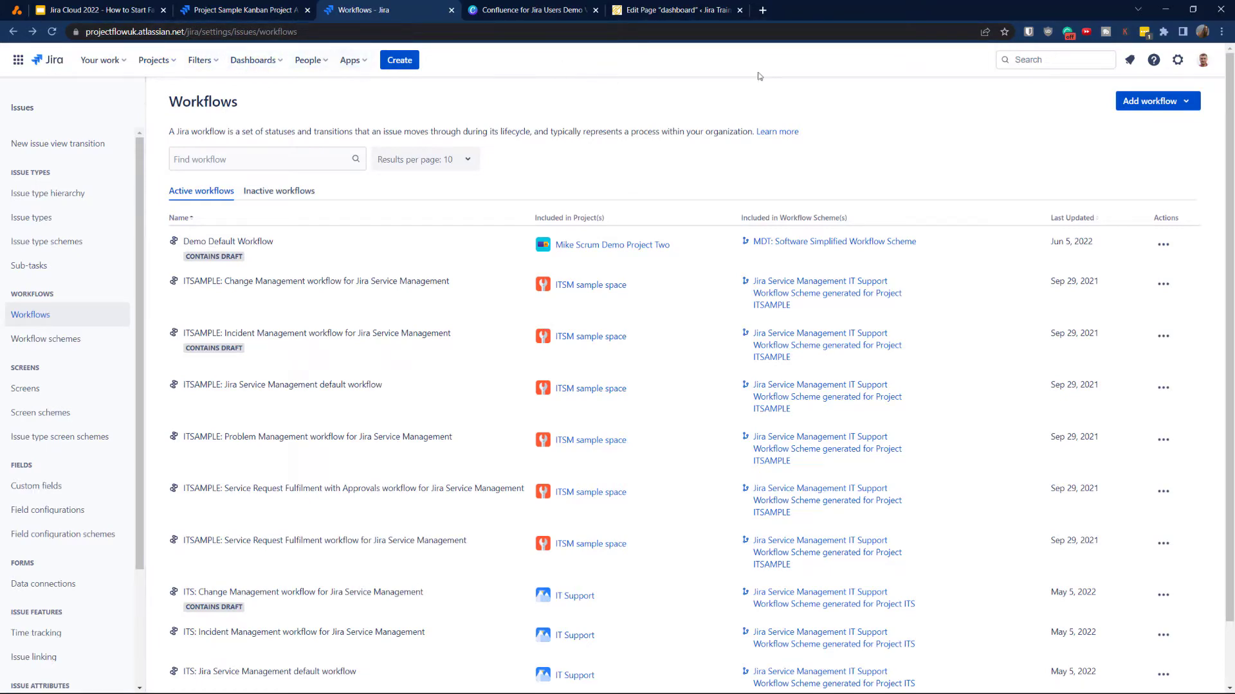
key(period)
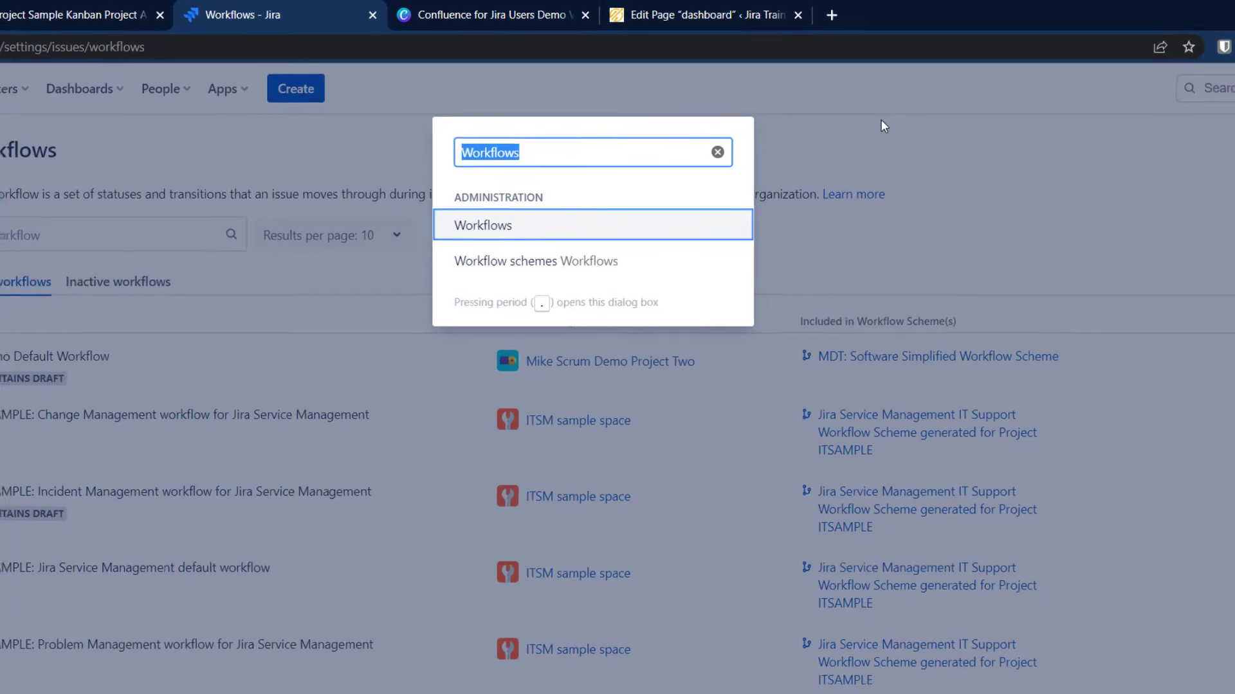
key(Return)
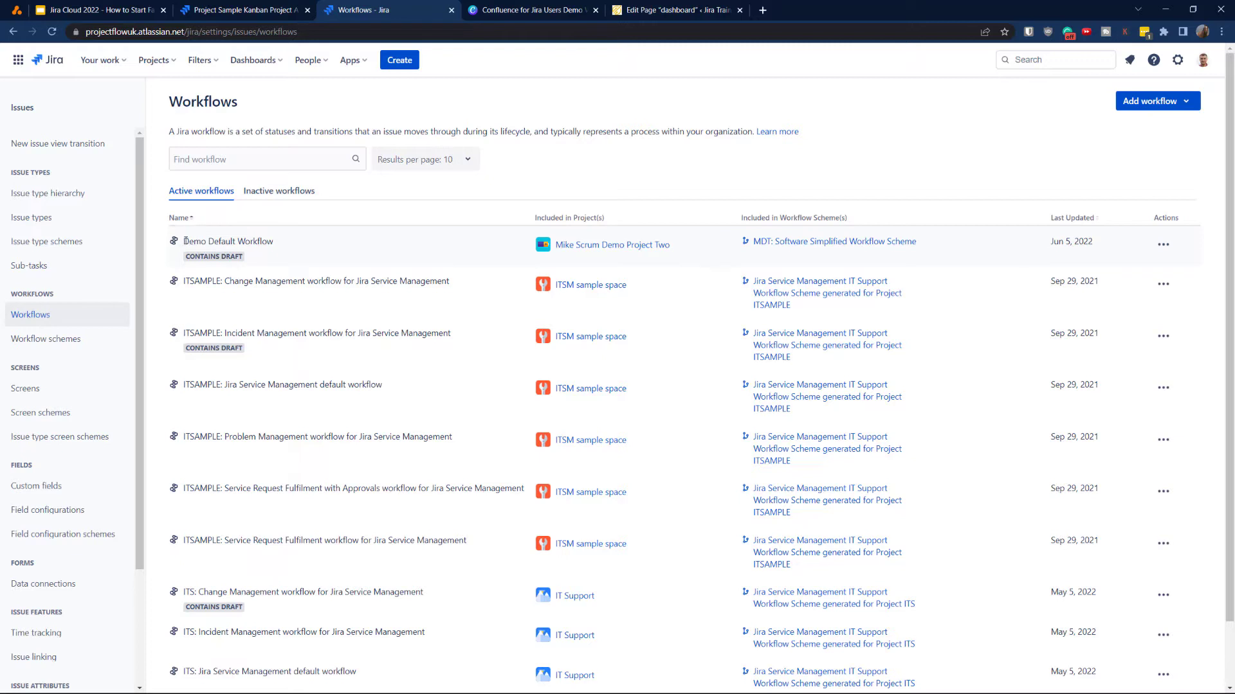
drag(183, 242, 295, 250)
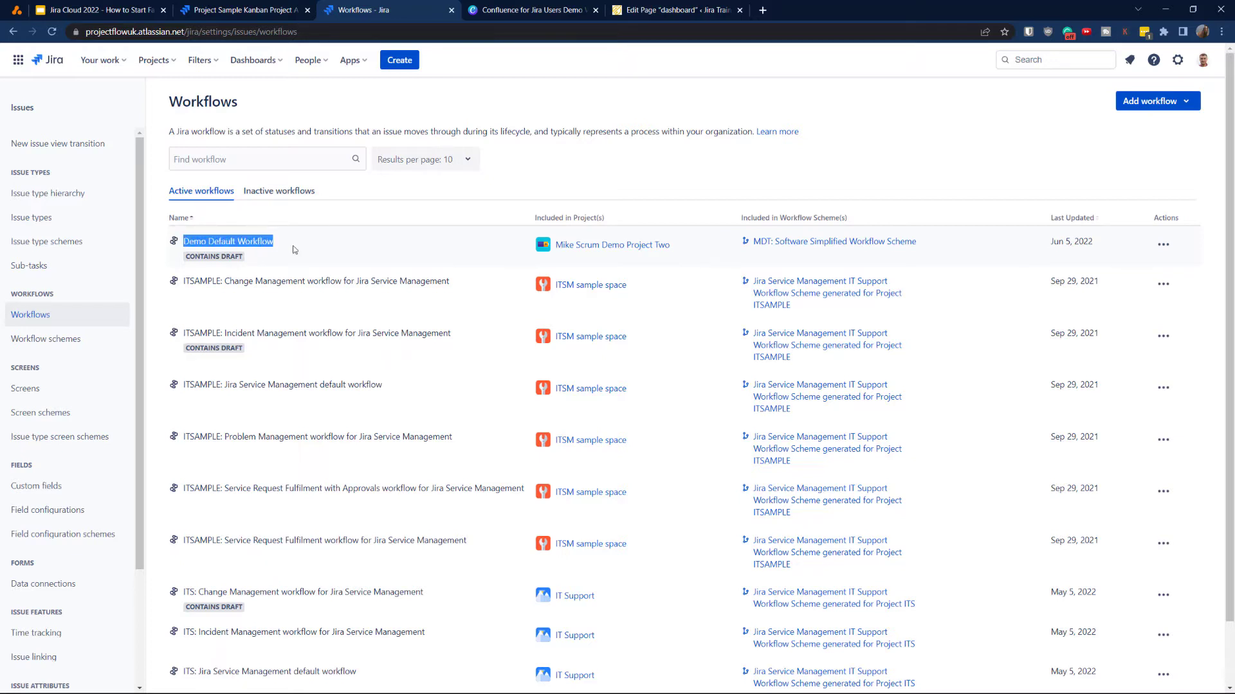
click(1162, 245)
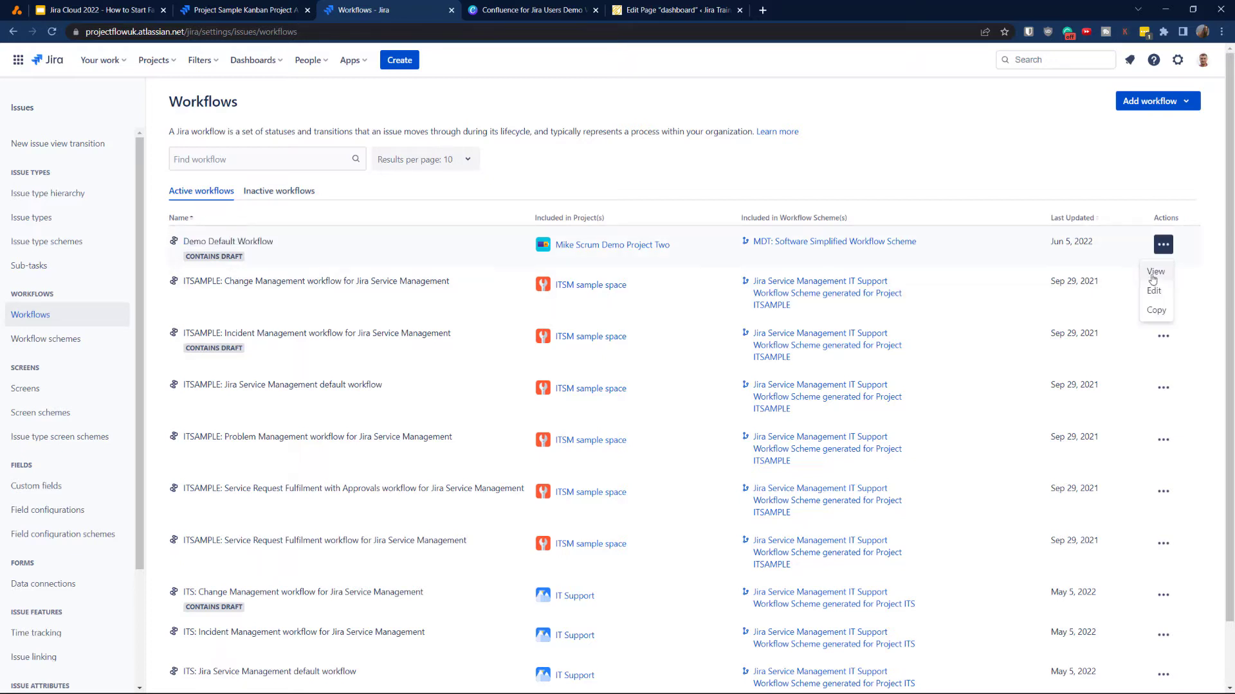
click(1155, 271)
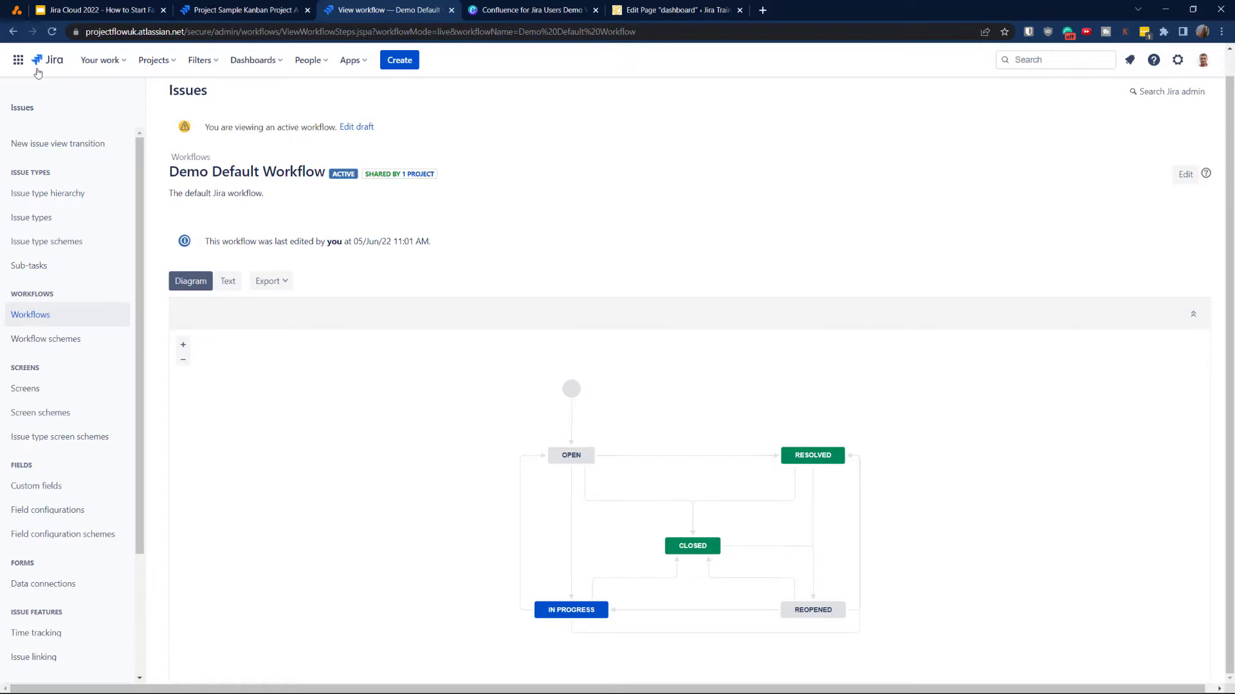
click(10, 35)
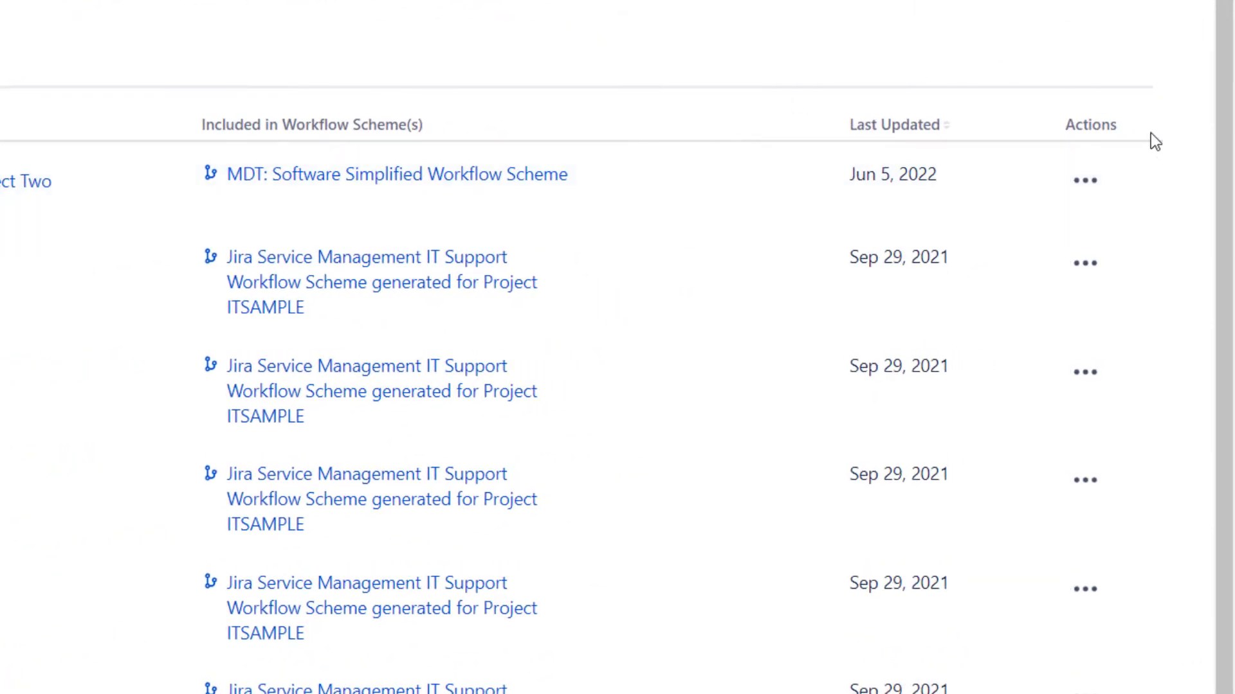
Copy Demo Default Workflow as a new workflow named "SKPA Bug Workflow" with an empty description
click(1085, 185)
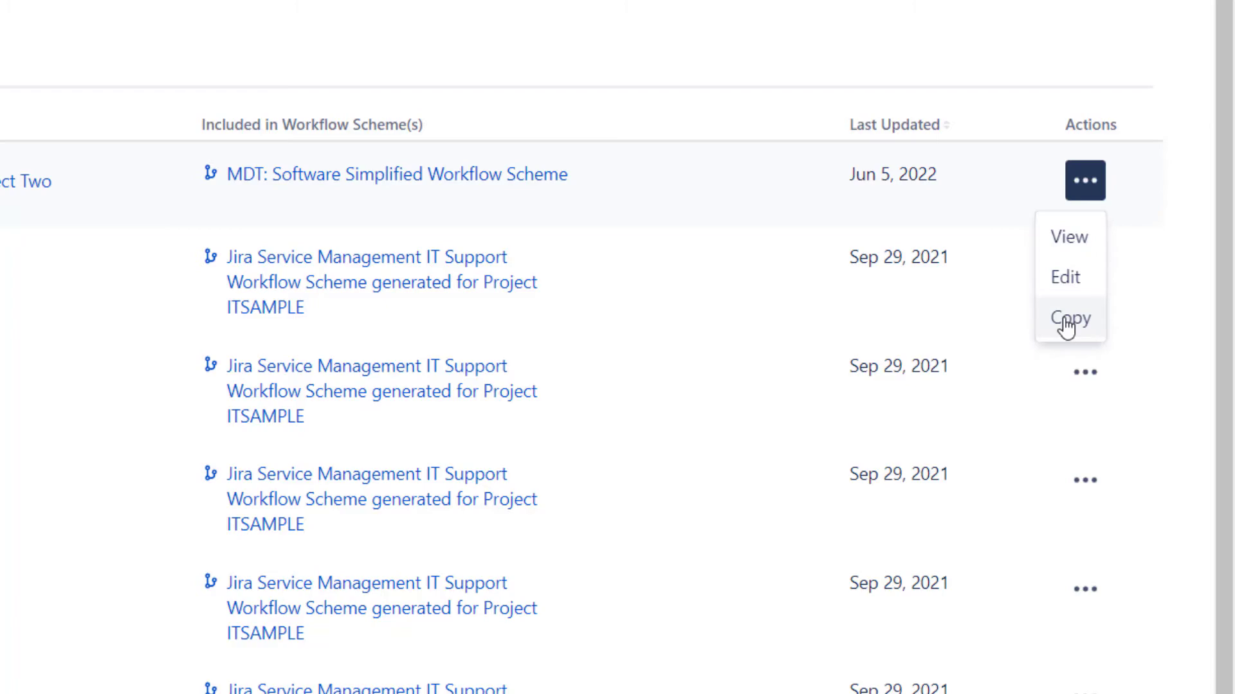
click(1067, 319)
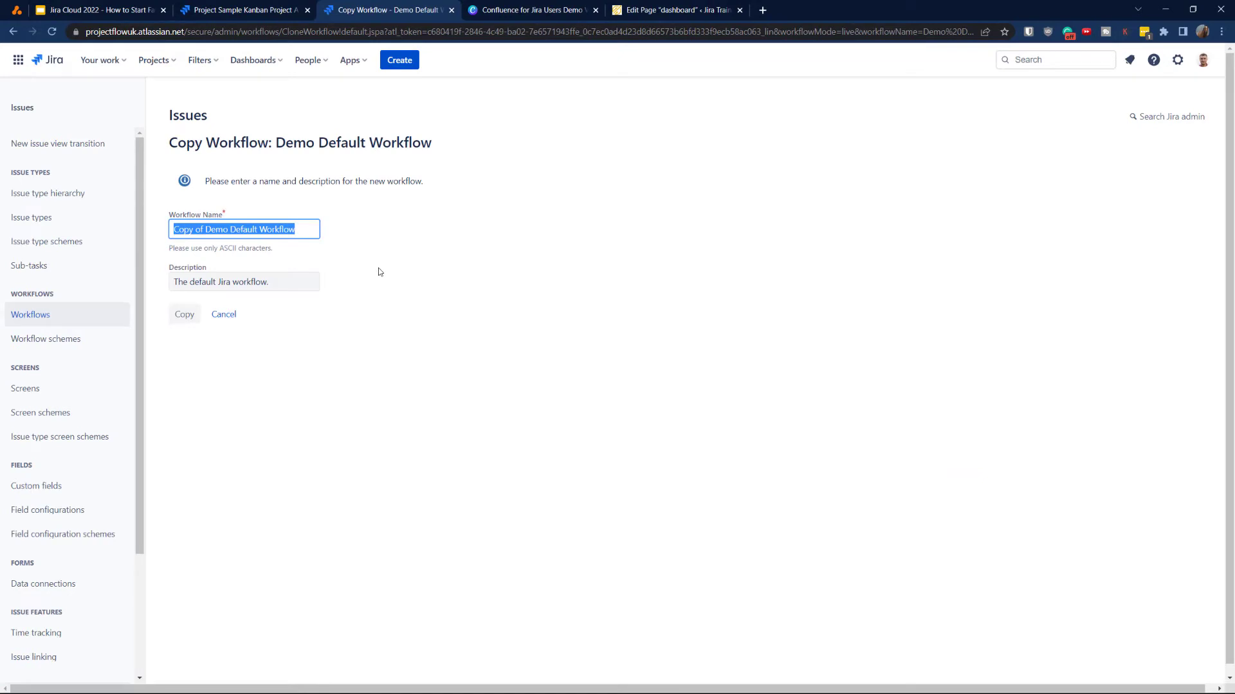
click(271, 14)
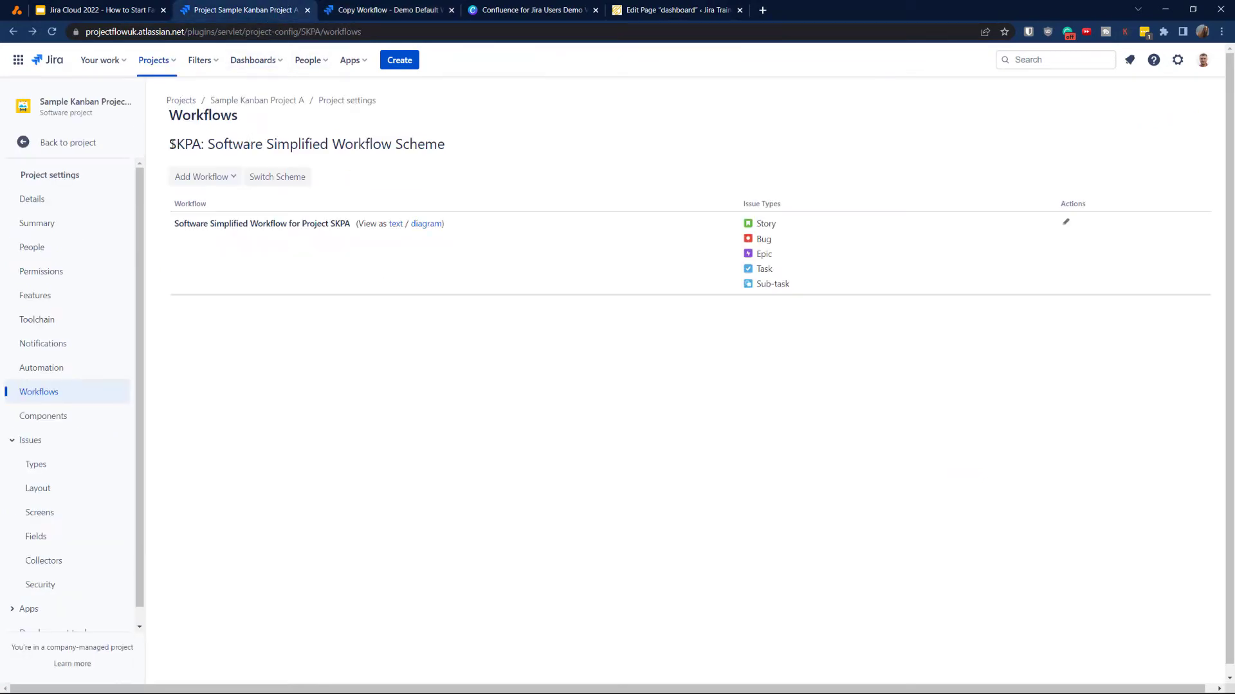
drag(169, 142, 195, 144)
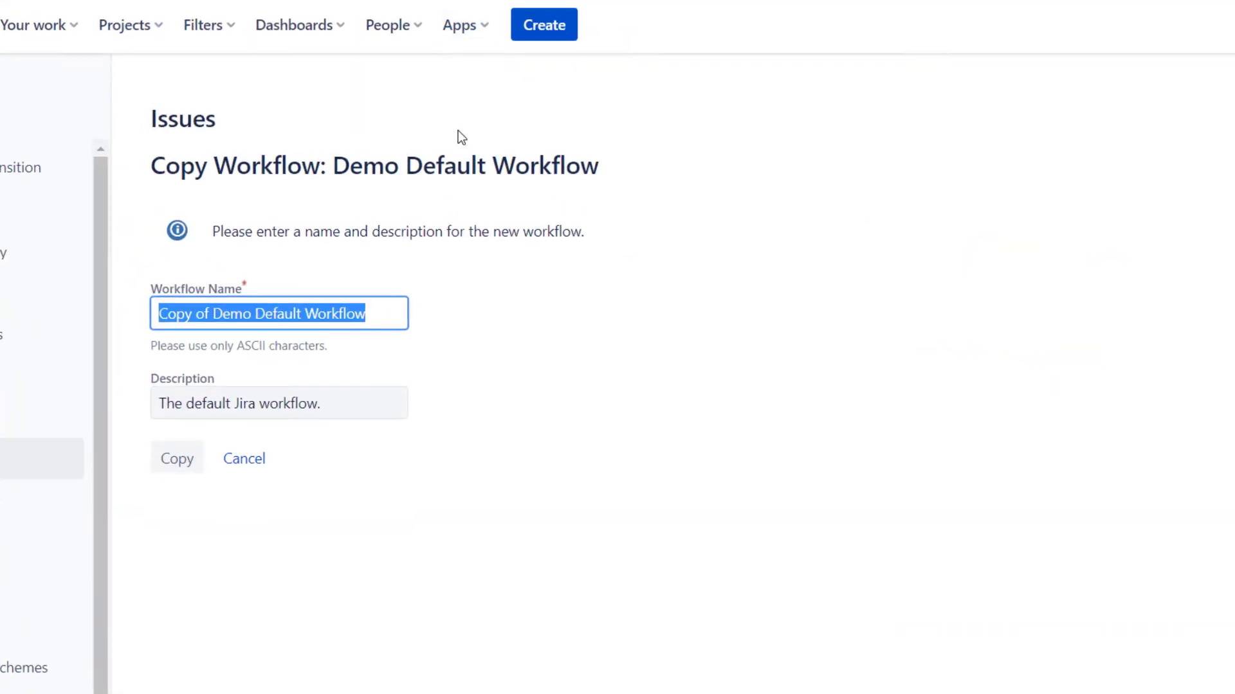
text(SKPA)
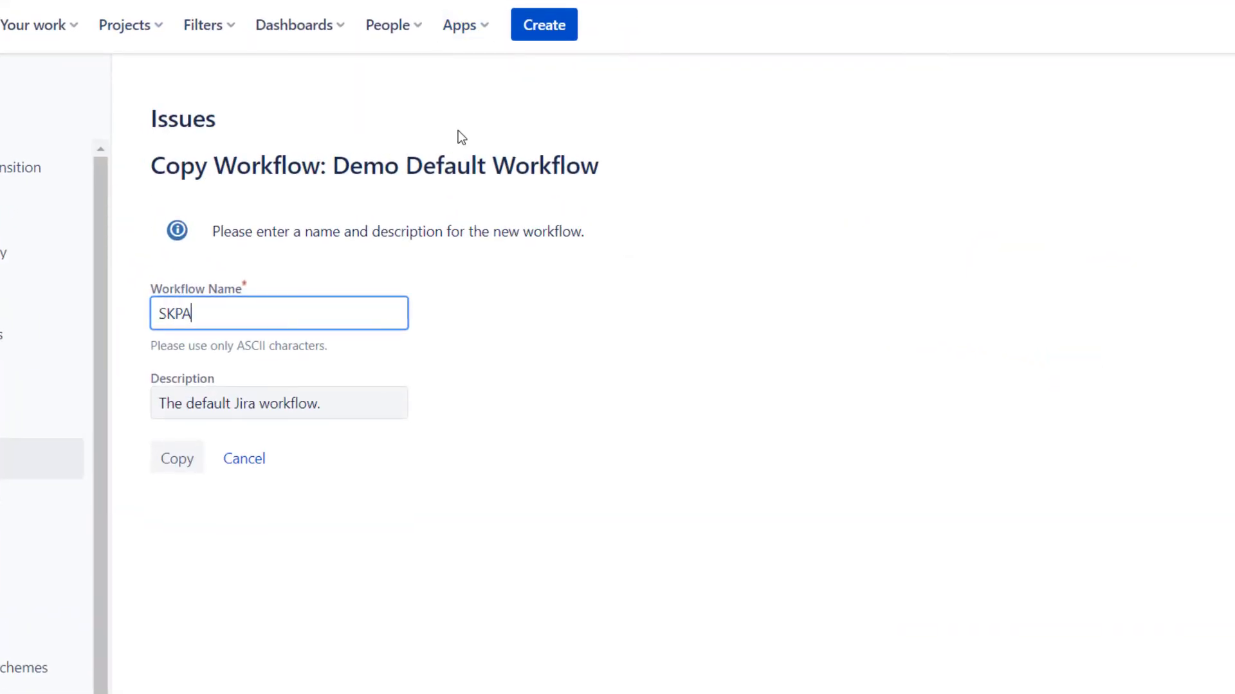
text( Bug Workflow)
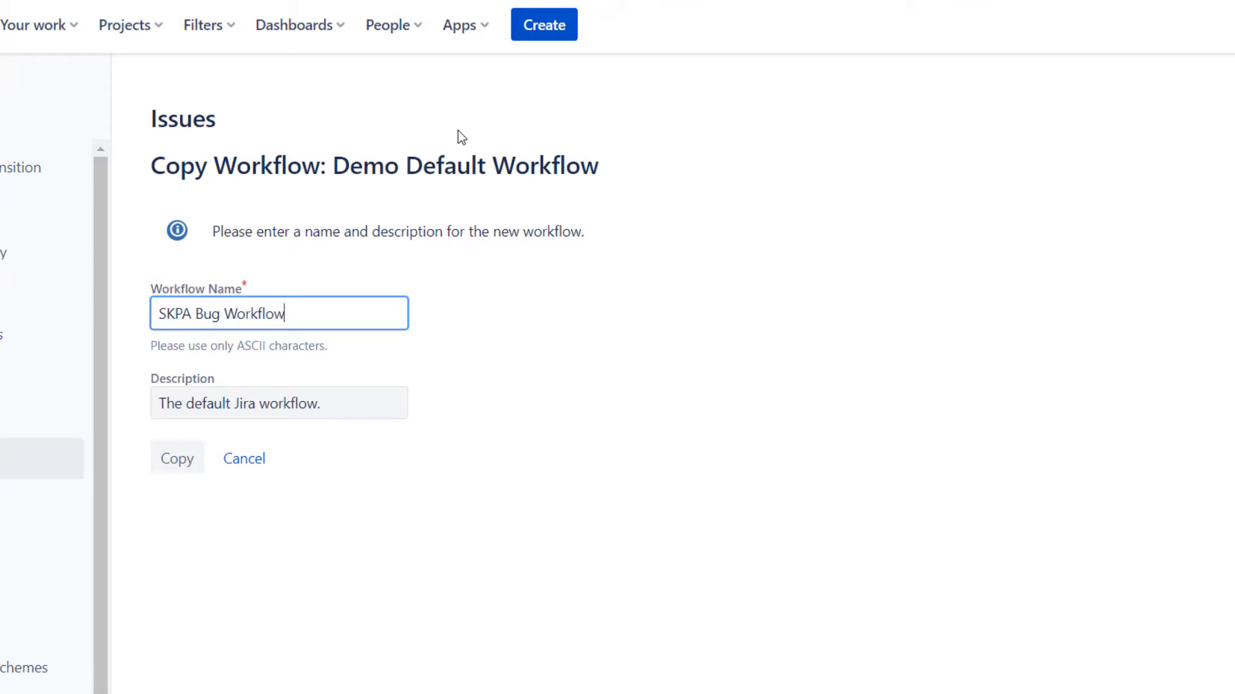
drag(331, 400, 39, 391)
key(BackSpace)
click(180, 466)
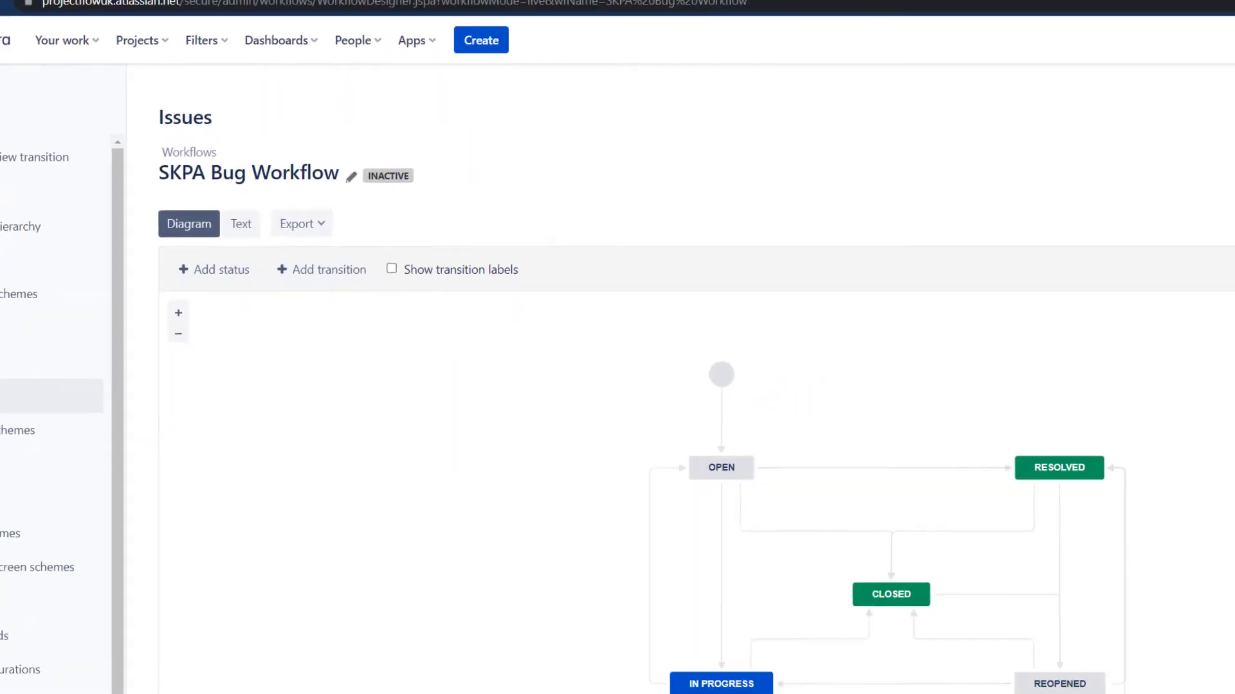
Add the existing SKPA Bug Workflow to Sample Kanban Project A's workflow scheme and assign only the Bug issue type to it
click(264, 0)
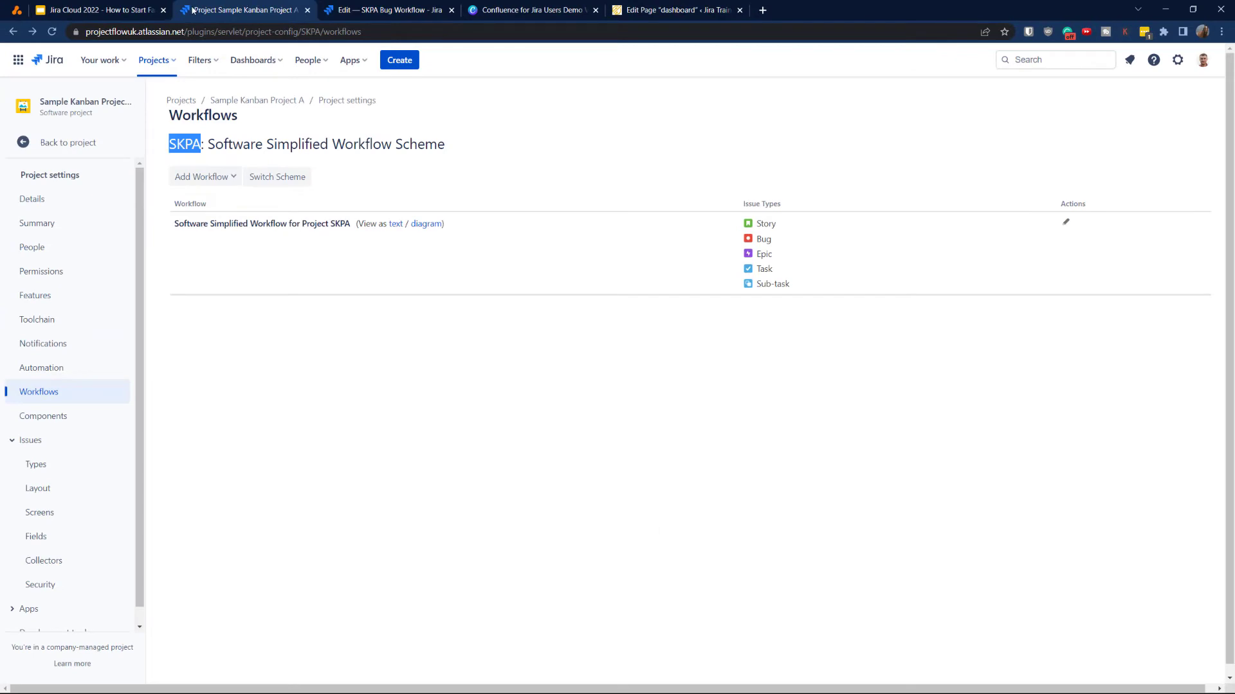
click(163, 10)
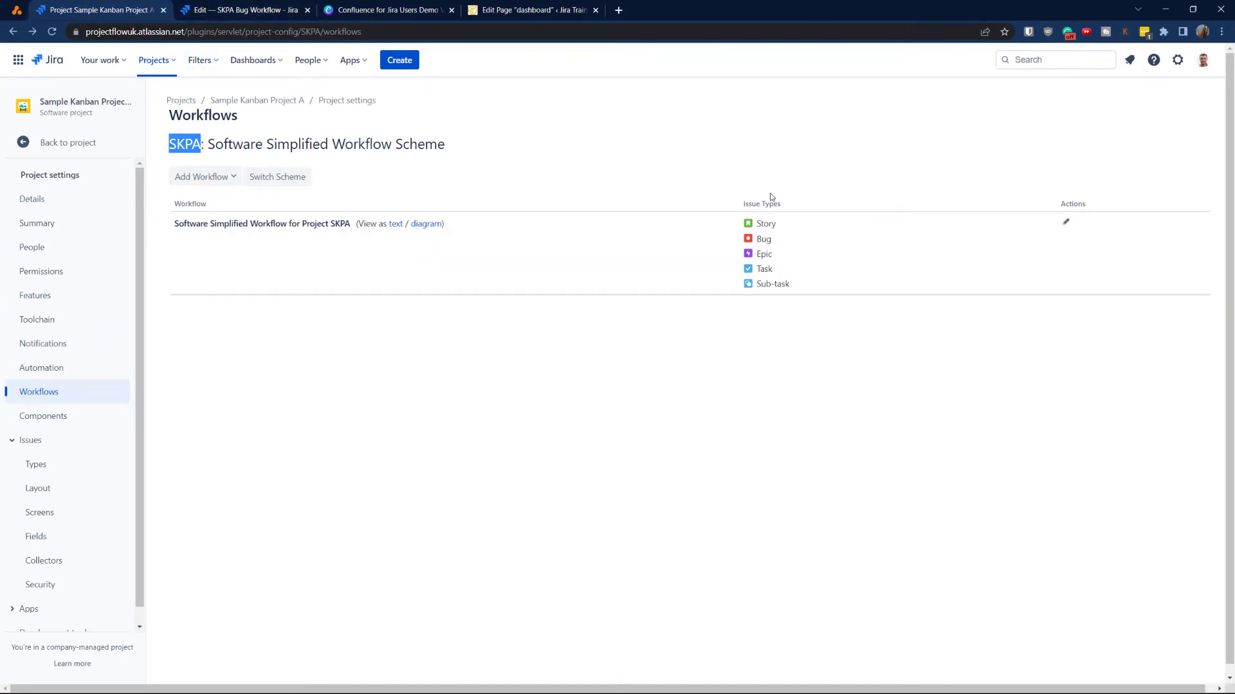
click(216, 180)
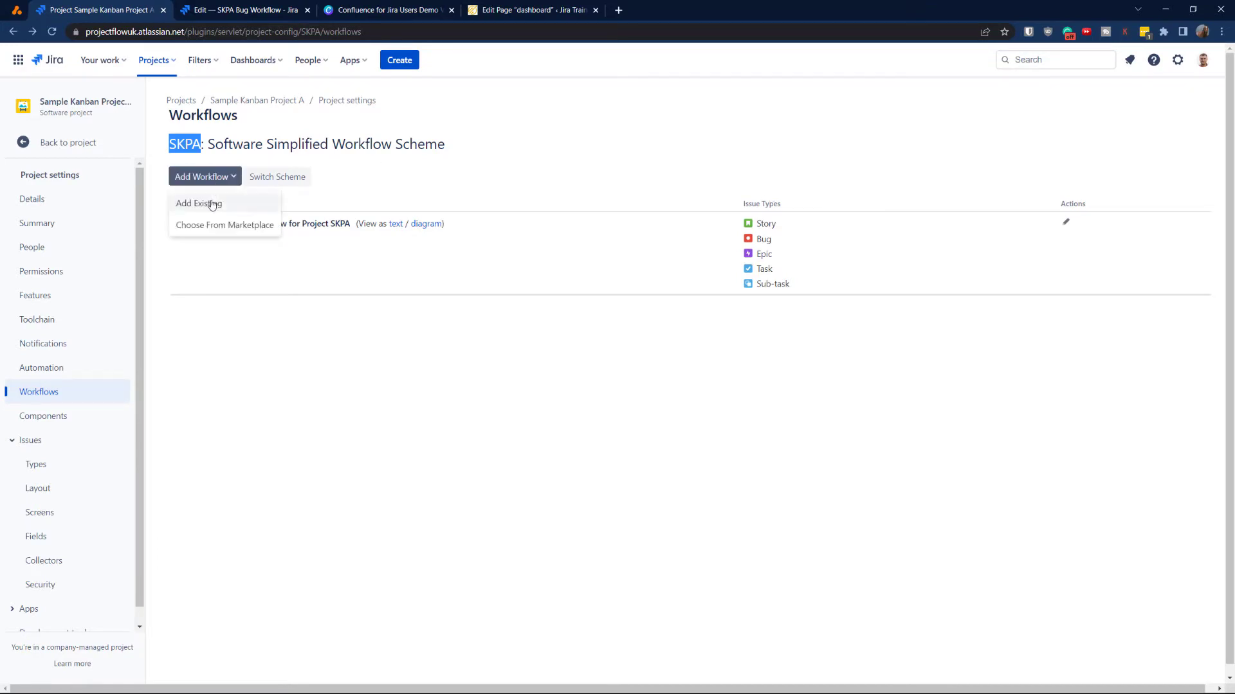
click(212, 204)
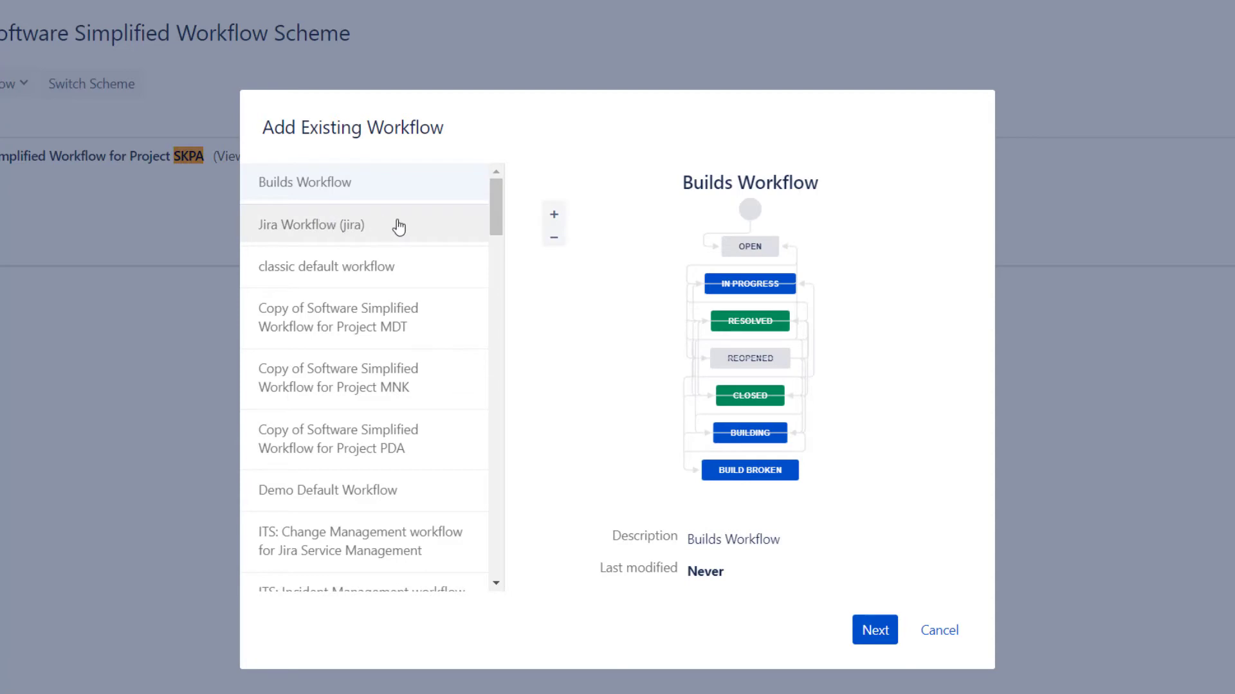
scroll(365, 379, down, 10)
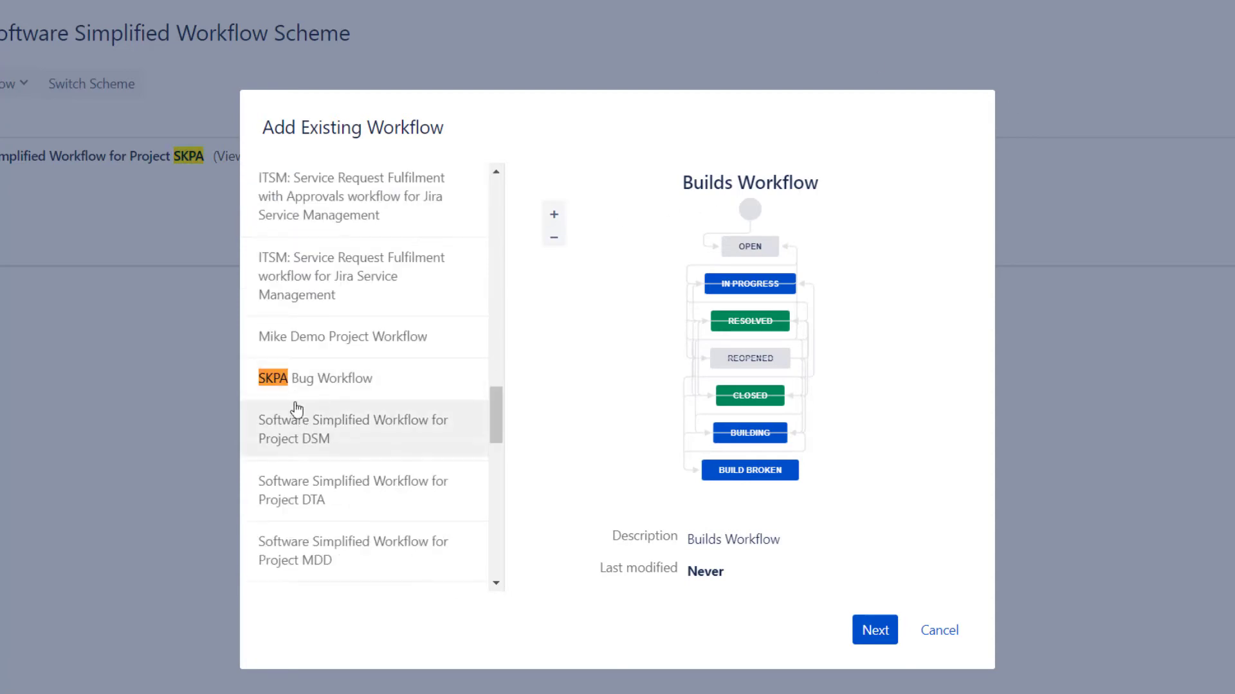
click(338, 381)
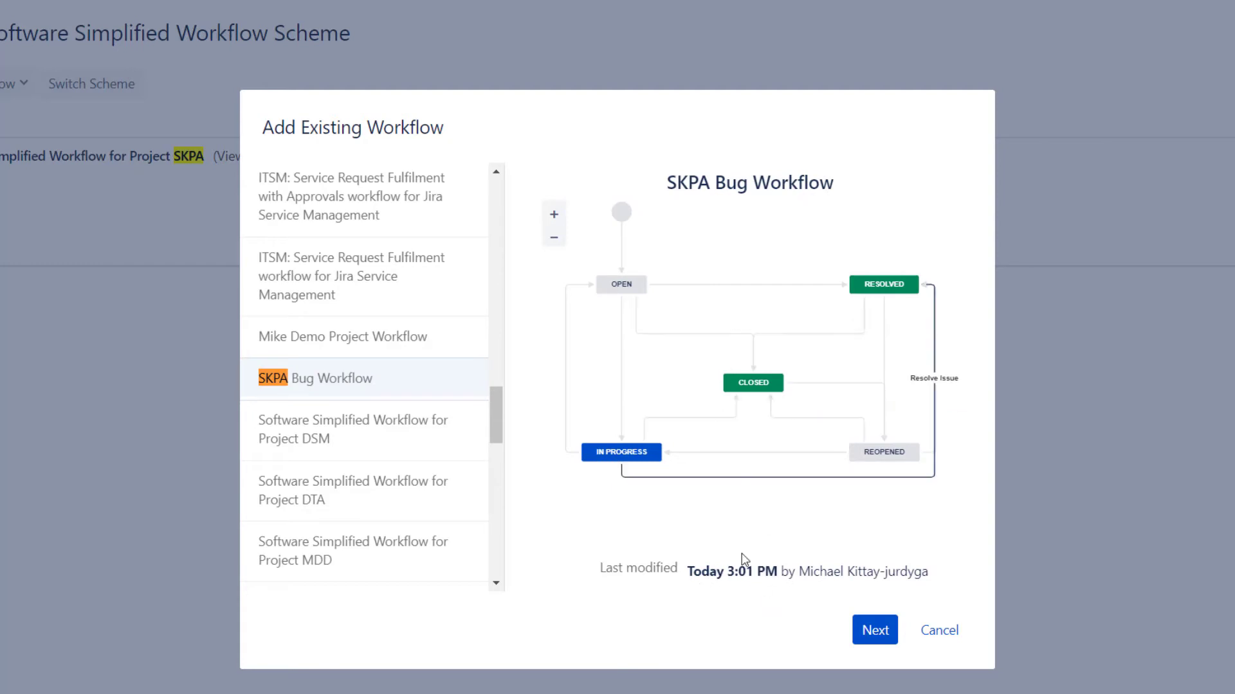
click(891, 633)
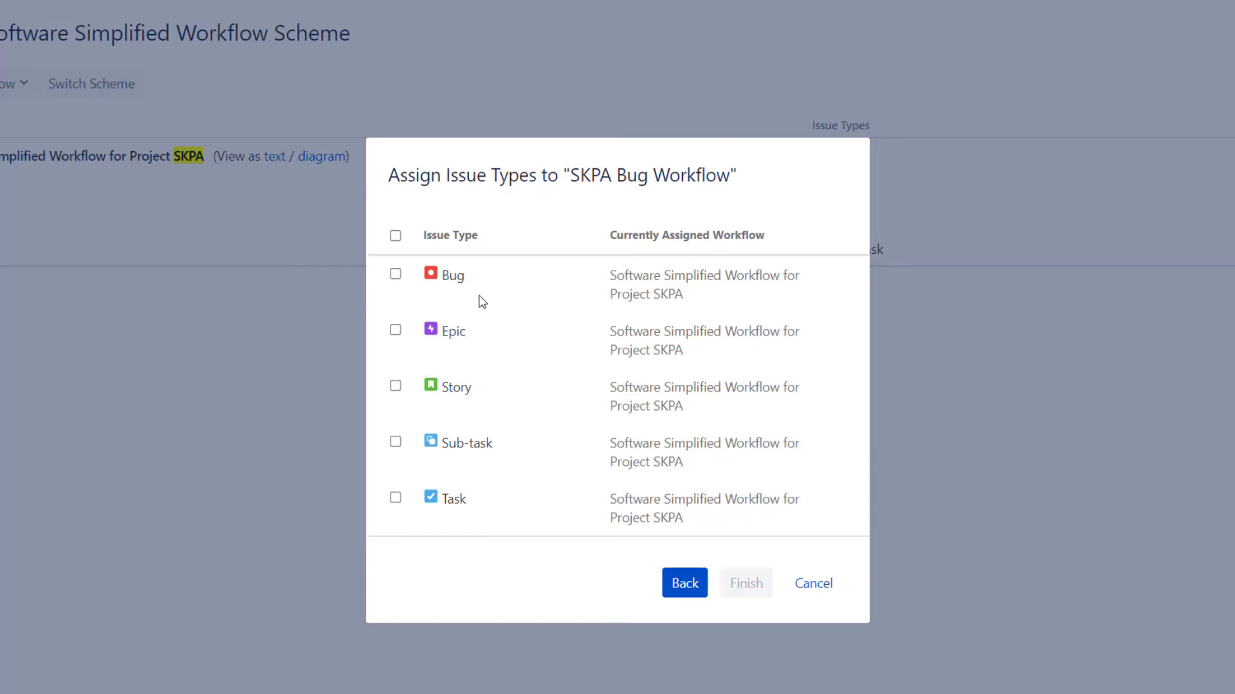
click(395, 275)
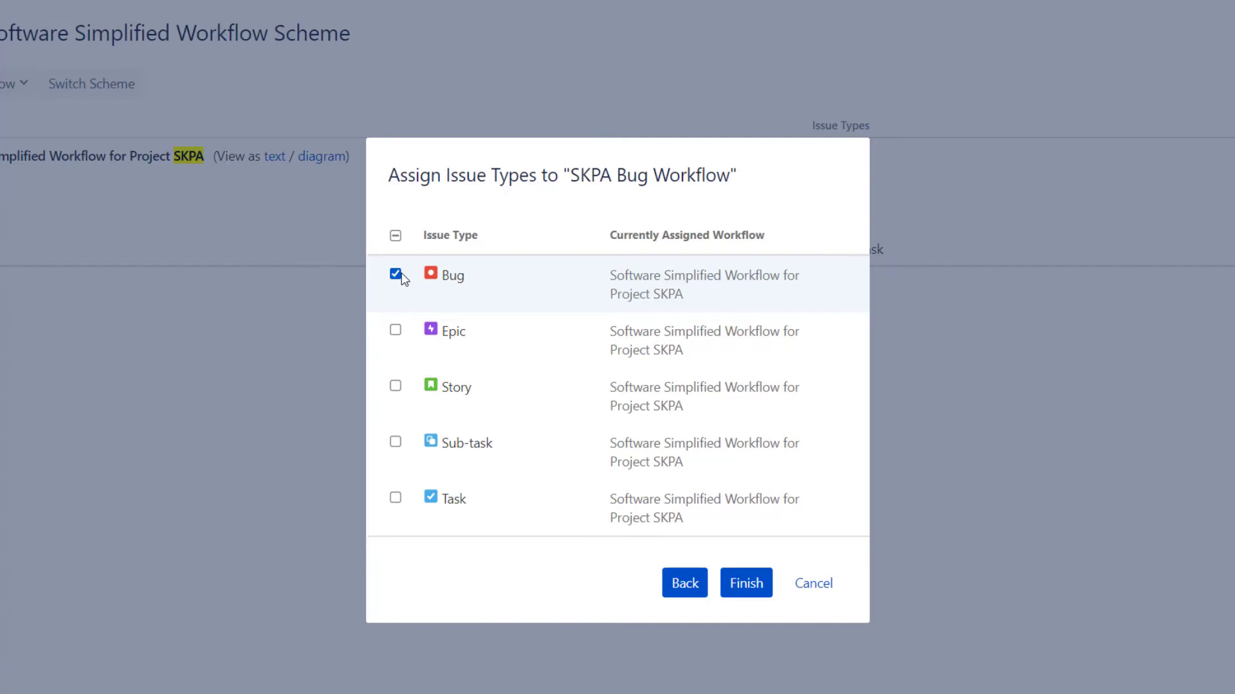
click(738, 595)
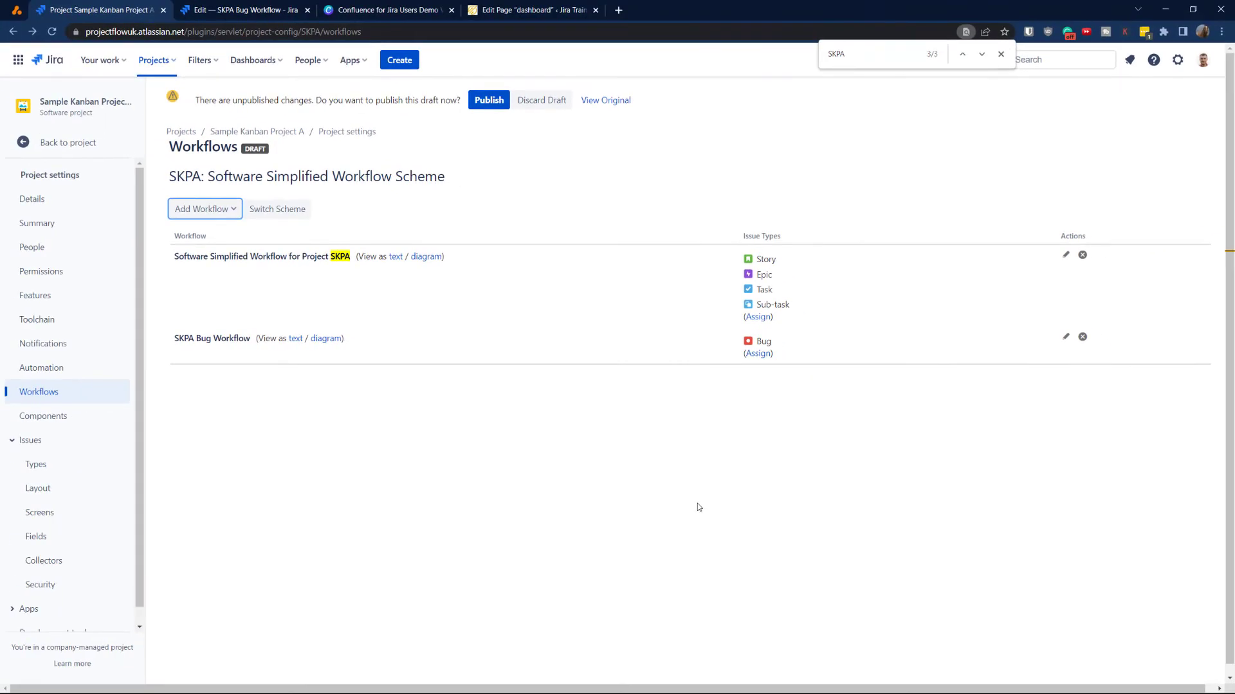
Publish the draft workflow scheme, mapping Bug statuses Done to Closed, Backlog to Open, and Selected for Development to In Progress
click(489, 100)
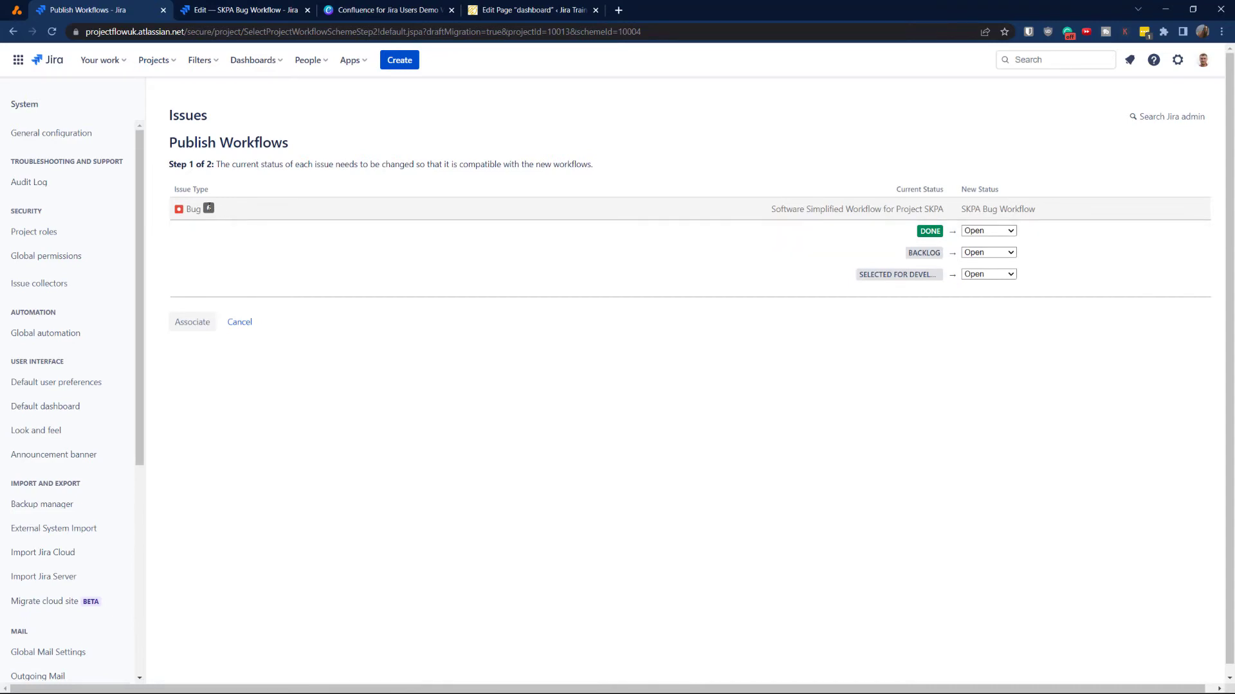
mouse_move(208, 208)
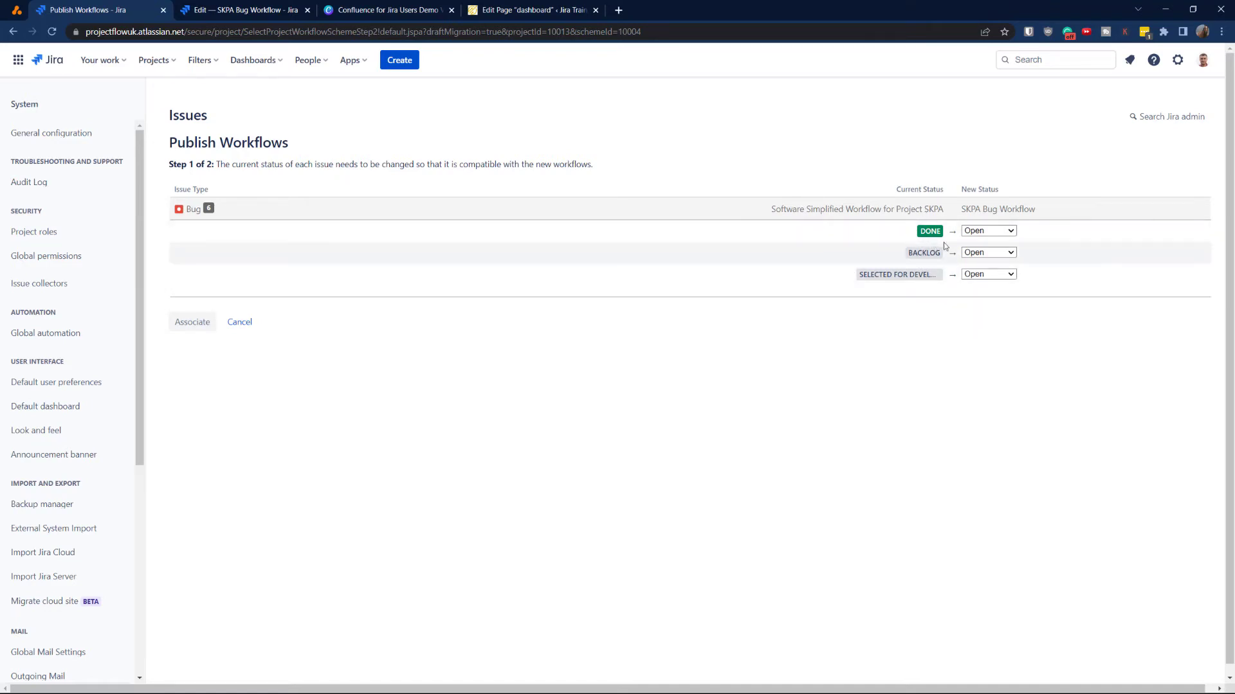
click(985, 232)
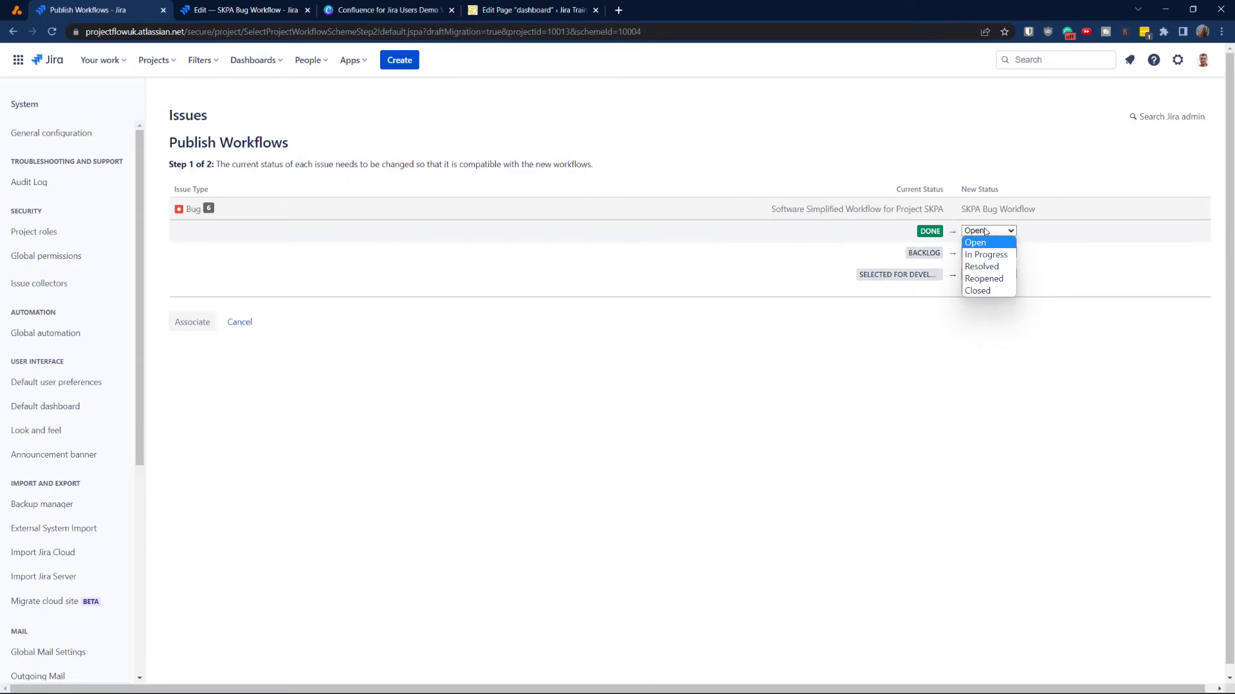
click(984, 291)
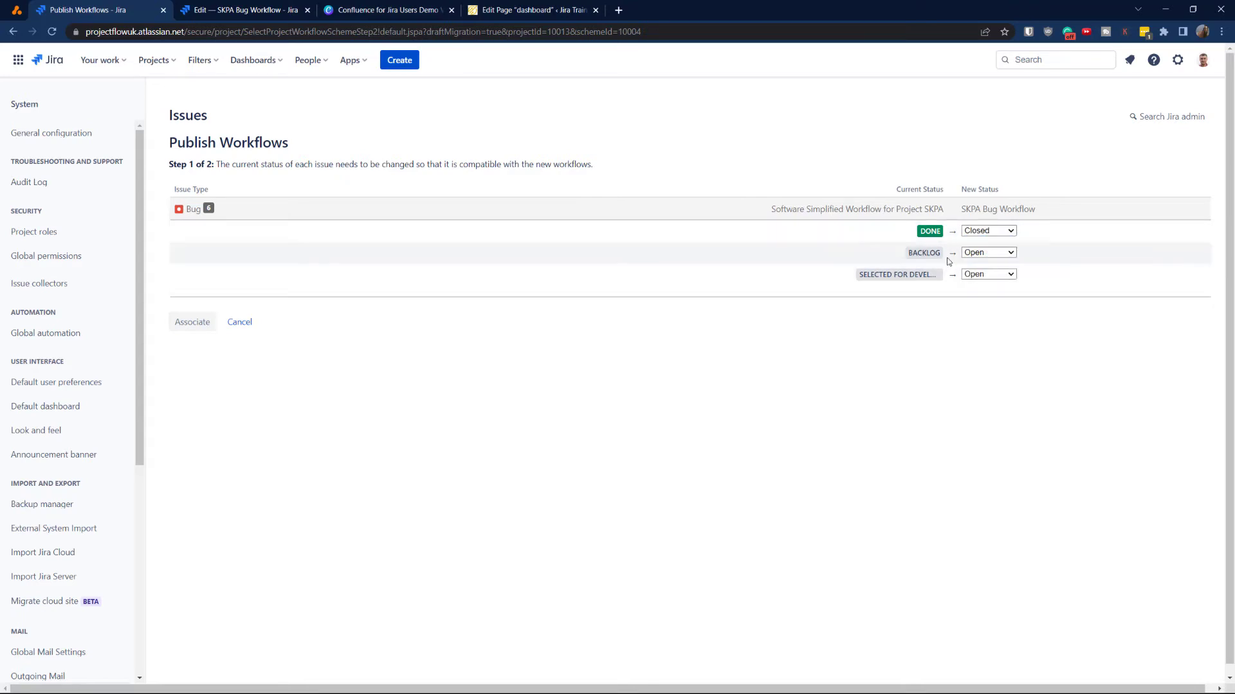
click(994, 257)
click(988, 264)
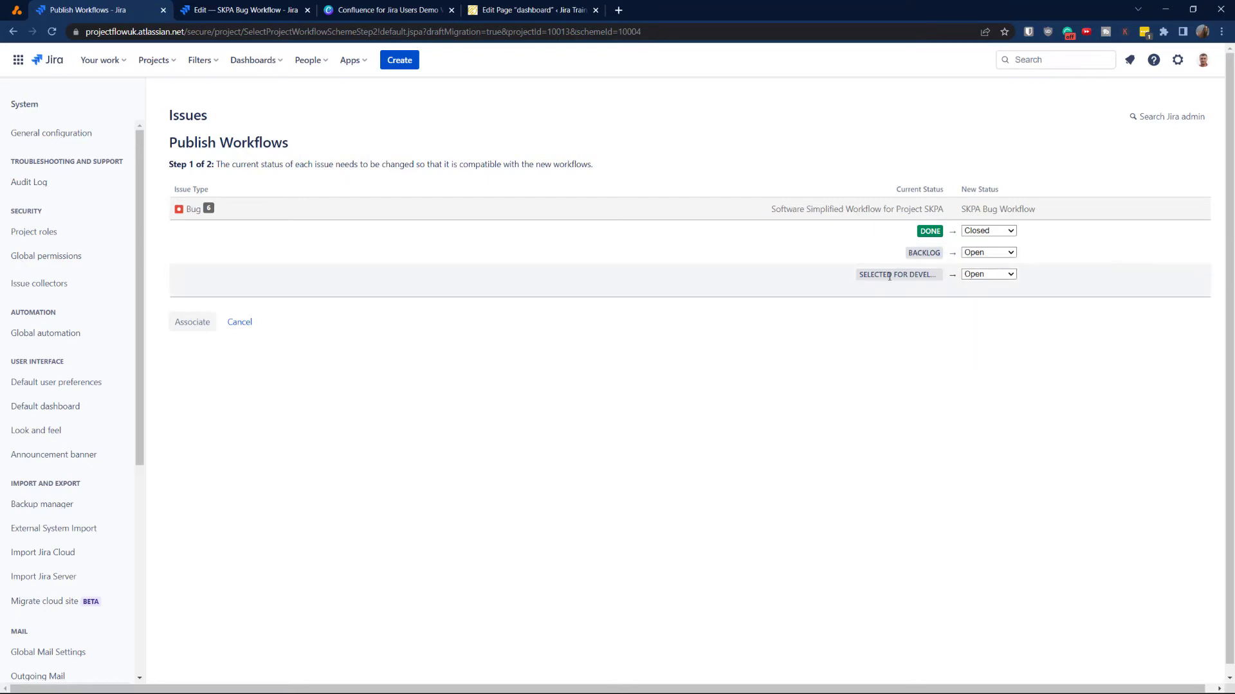
click(984, 276)
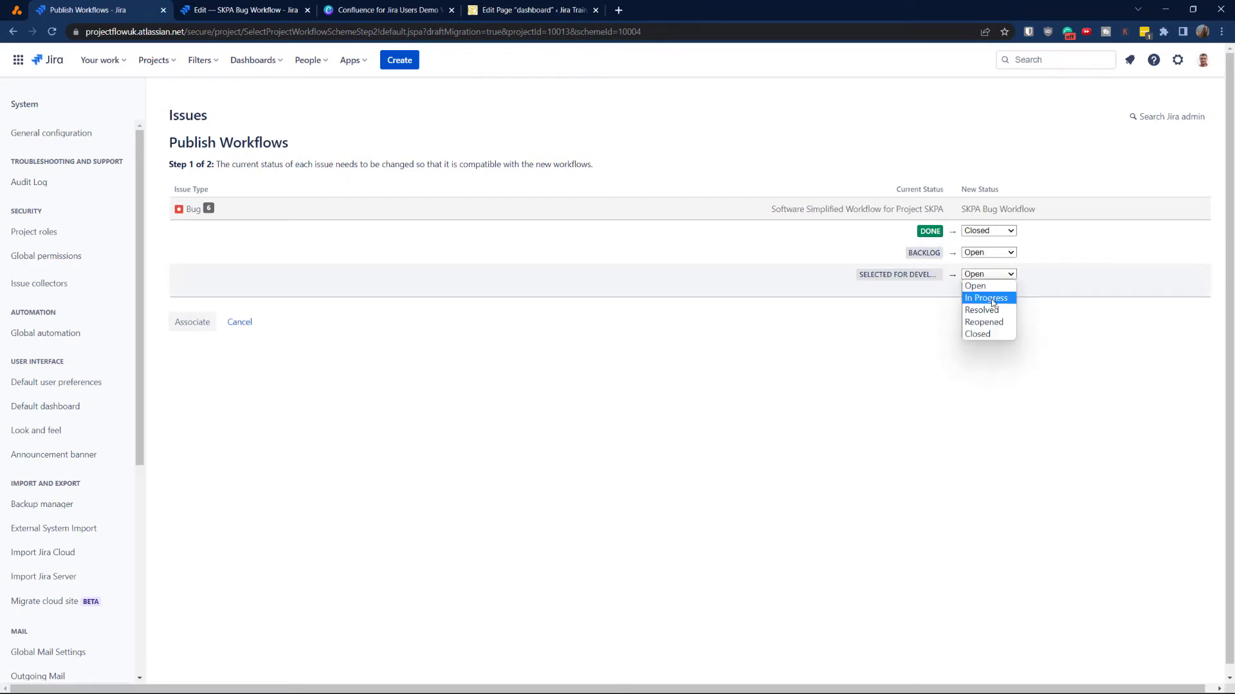
click(992, 299)
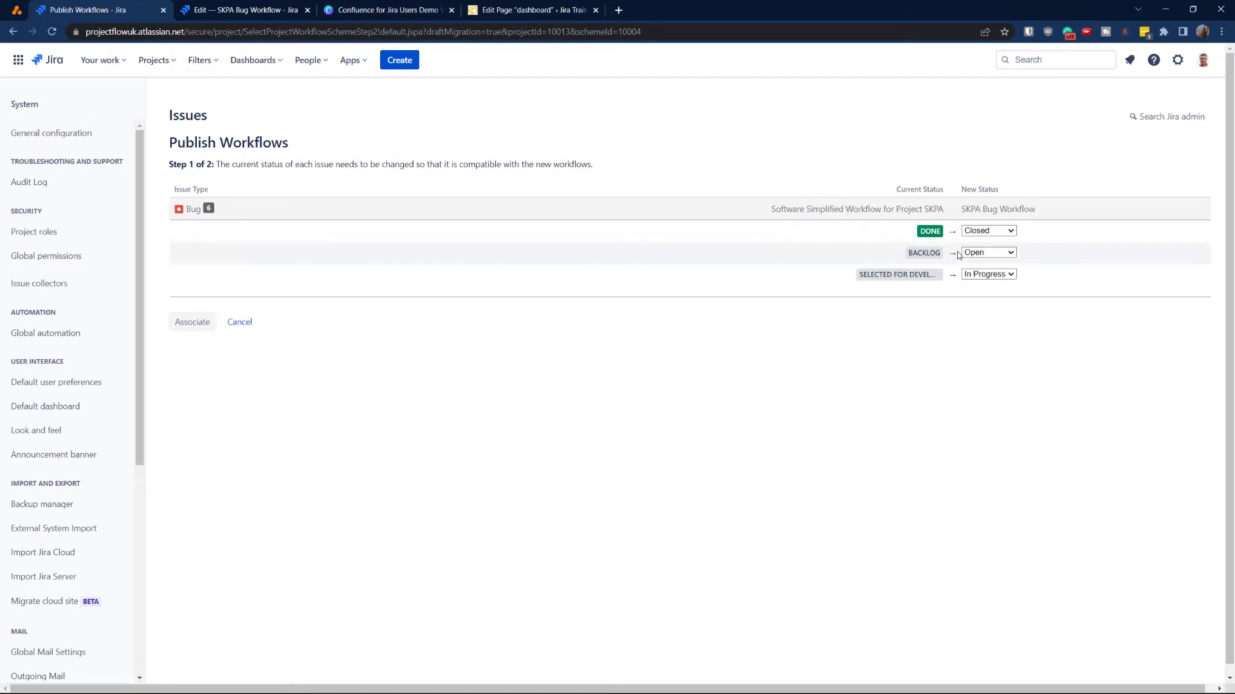
click(193, 323)
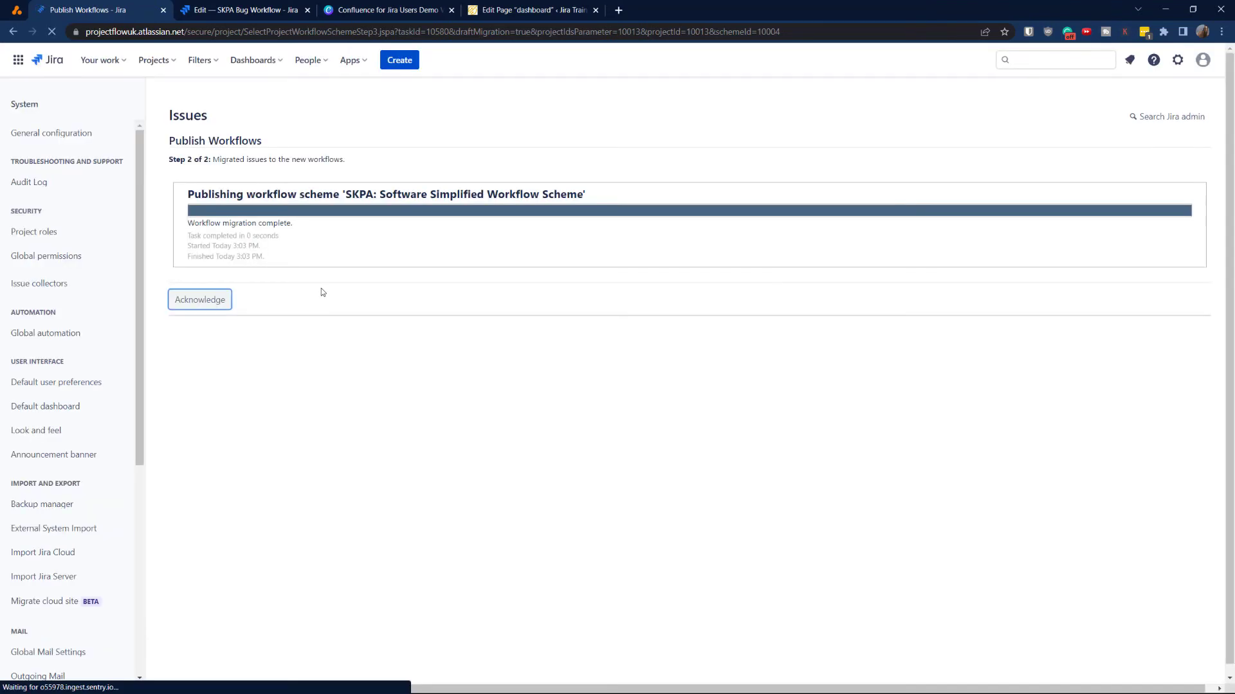
Acknowledge the workflow migration and review which issue types each workflow in the project's scheme covers
click(200, 304)
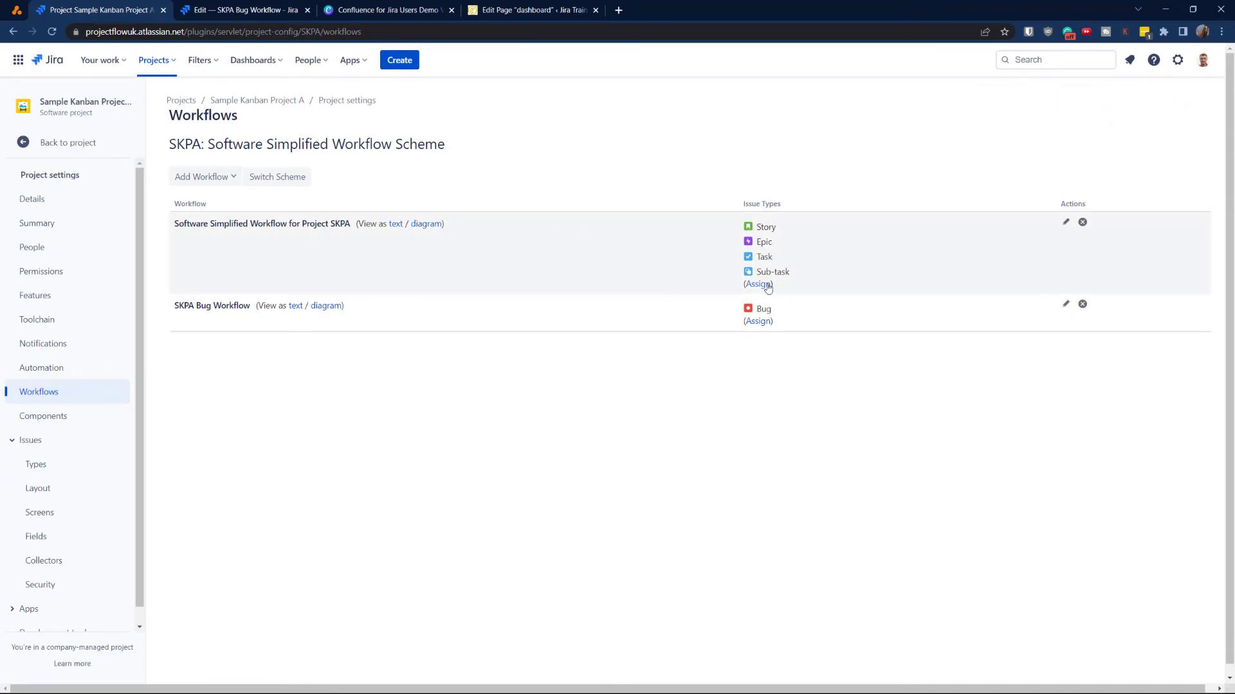
mouse_move(758, 255)
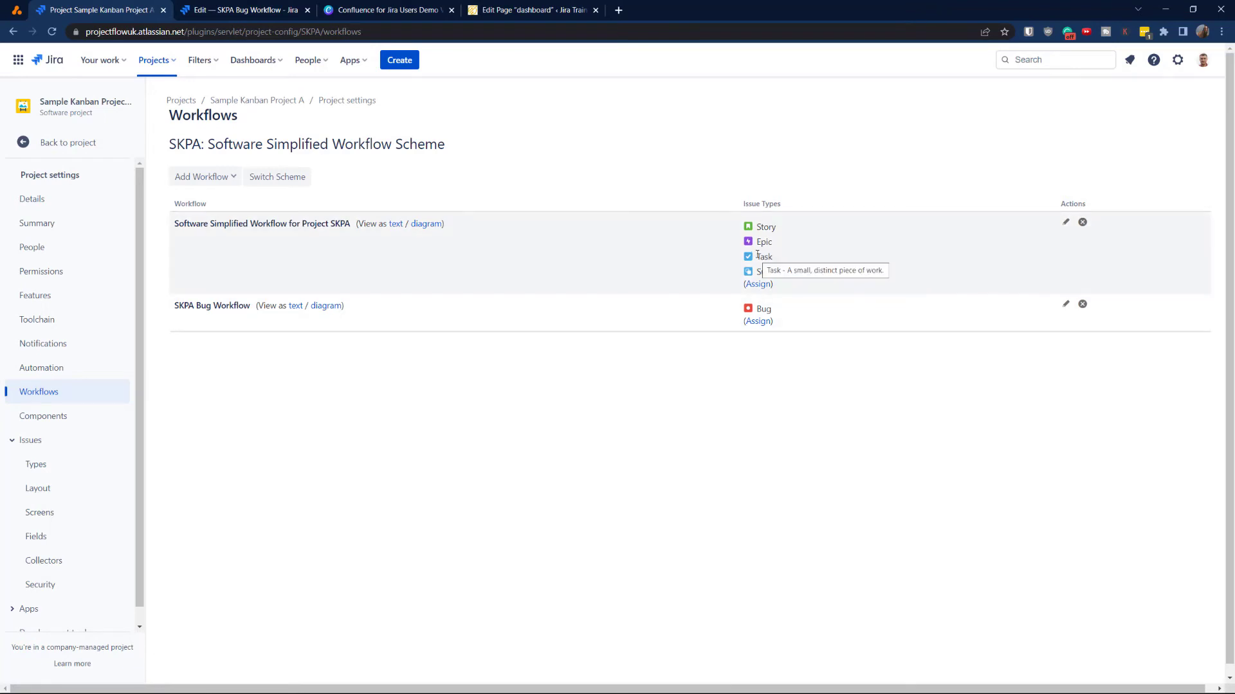
mouse_move(769, 310)
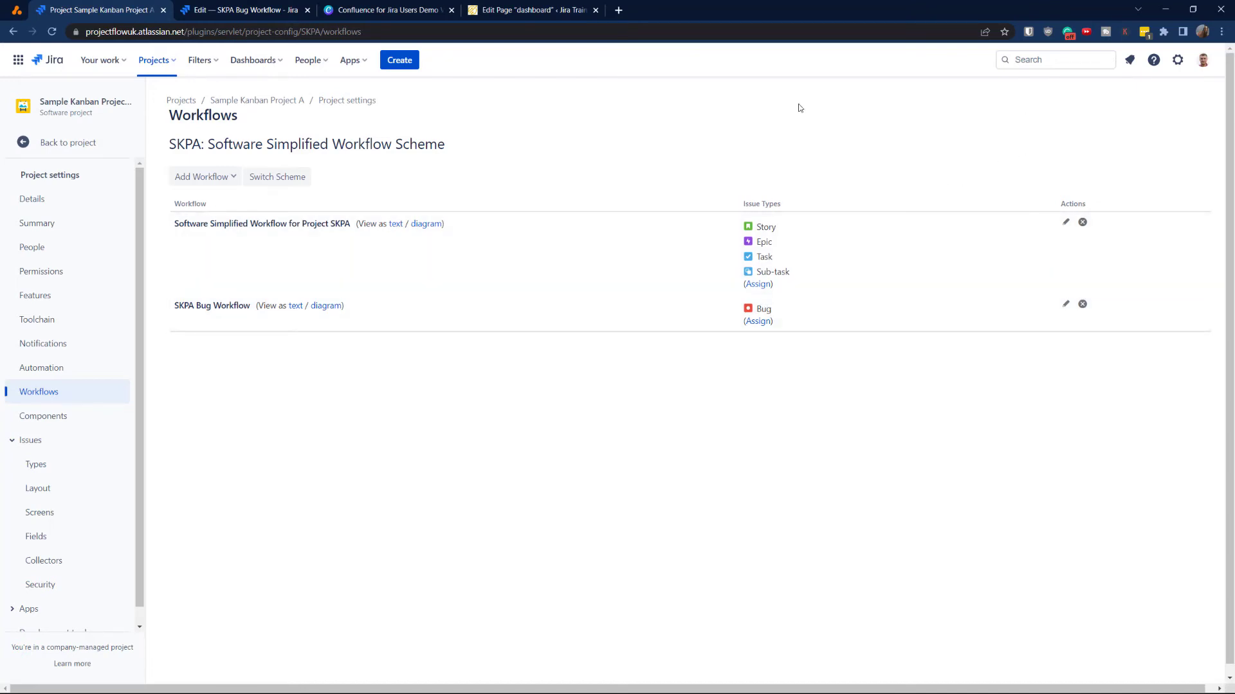
Return to the SKPA Kanban board and open its column settings
click(12, 32)
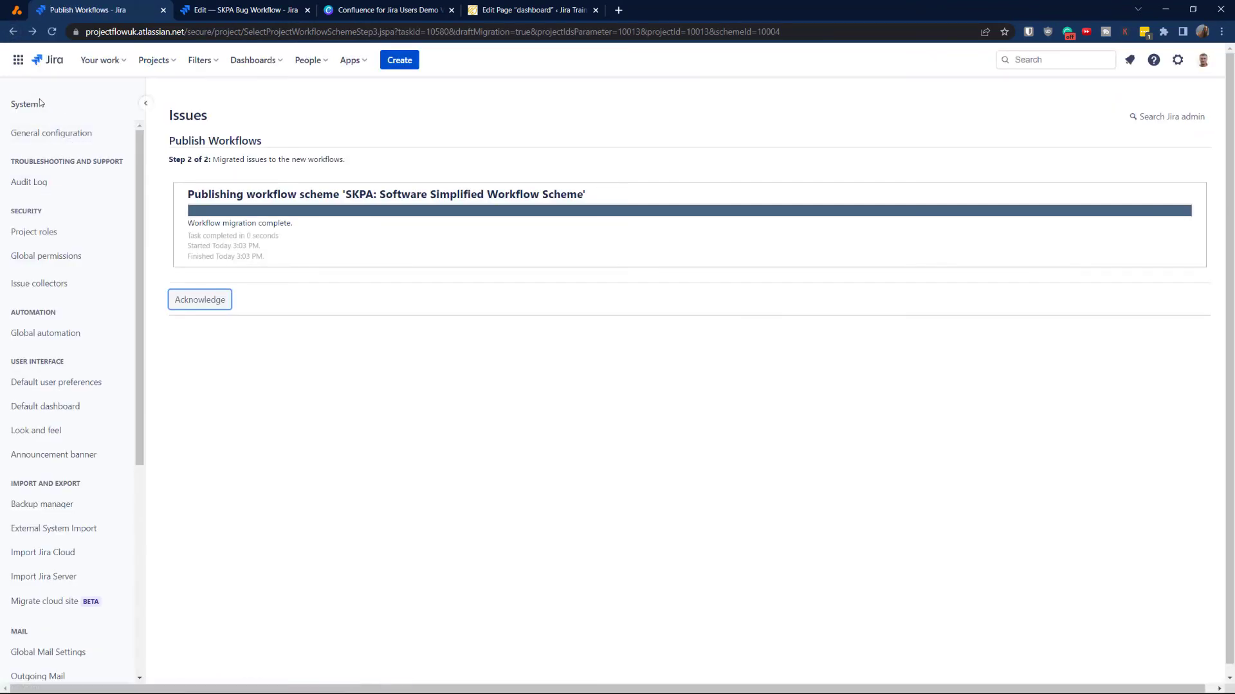
right_click(13, 32)
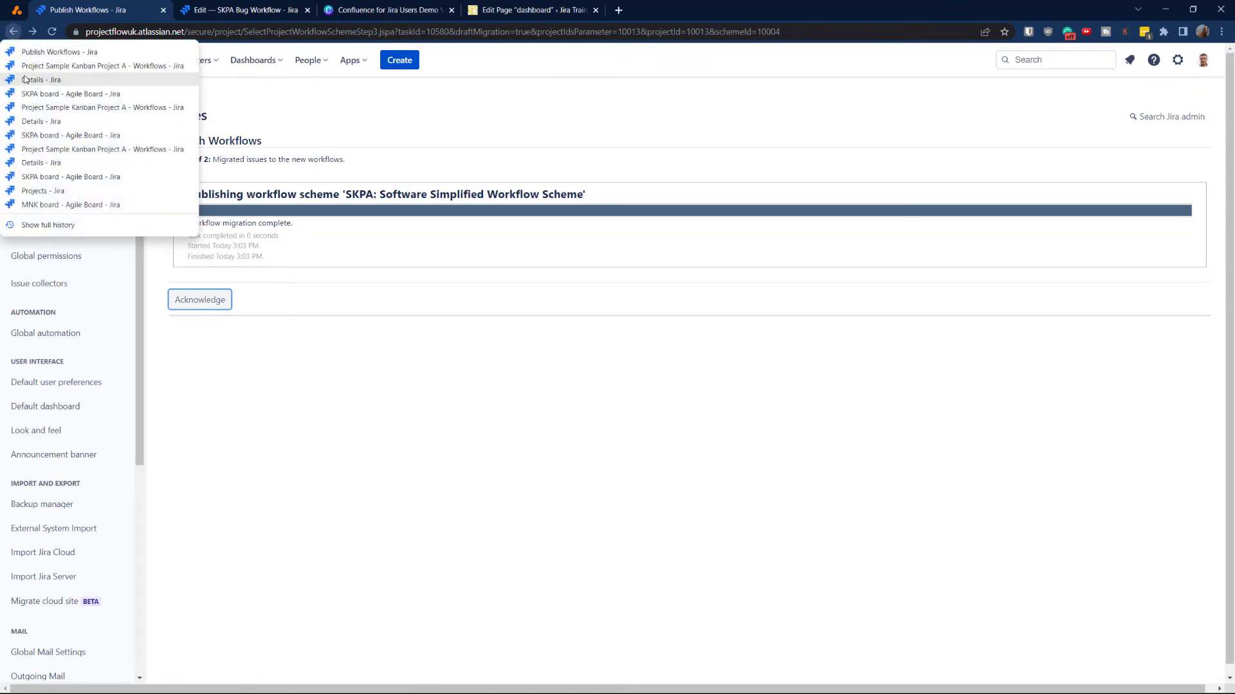
click(27, 94)
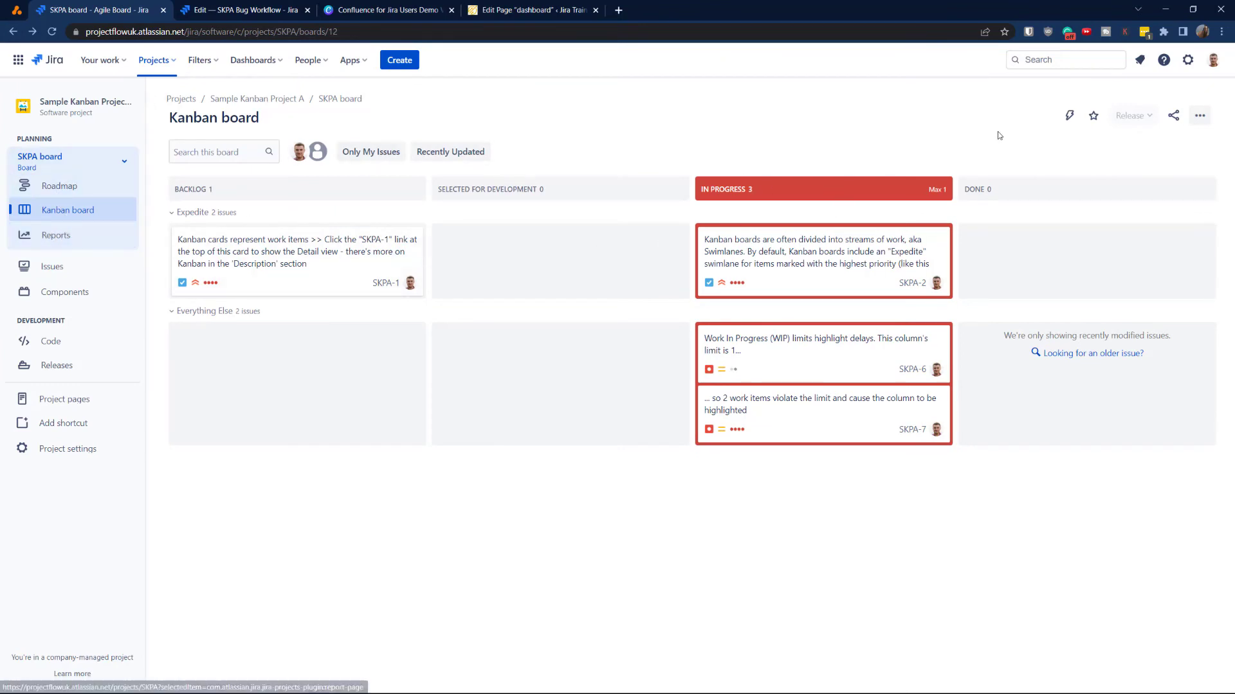
click(1201, 117)
click(1122, 140)
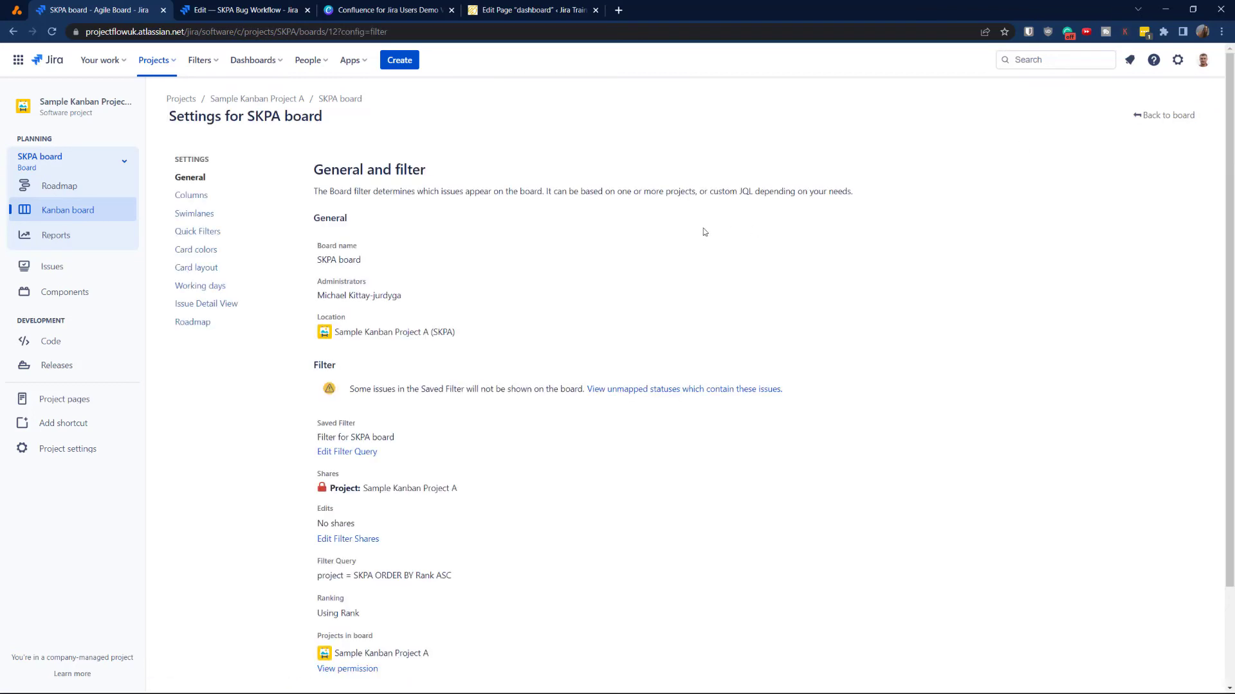
click(191, 196)
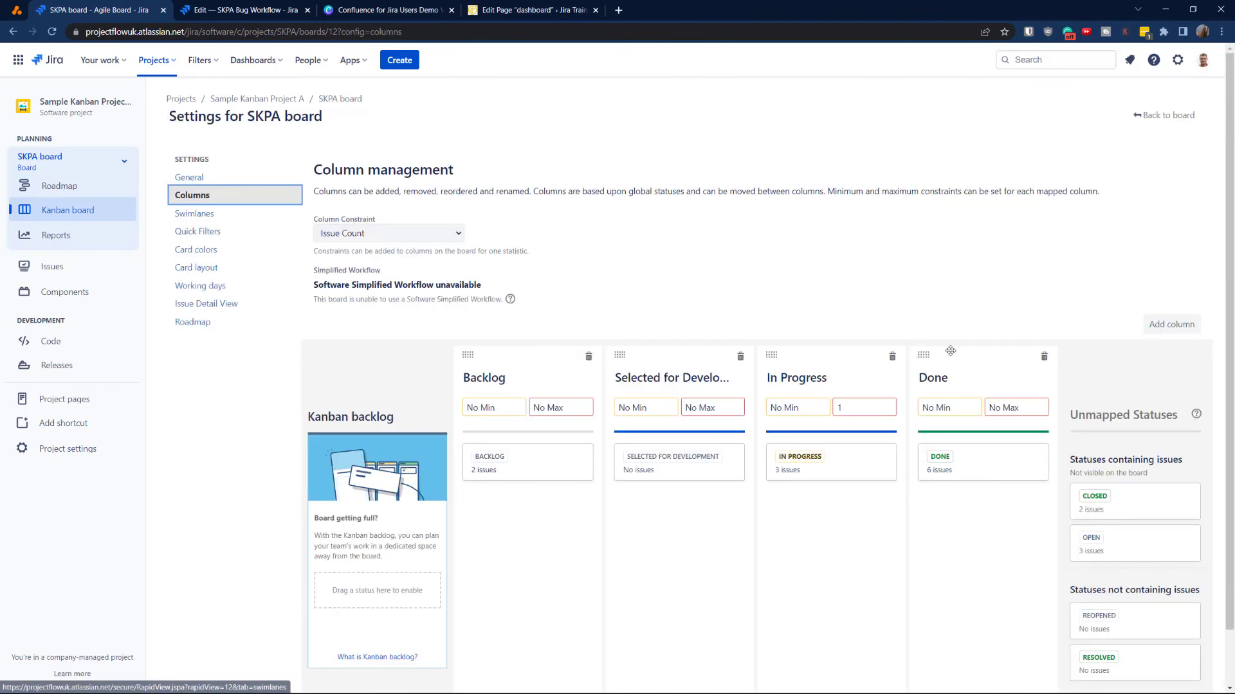
Map the unmapped Open status to the Backlog column and the Closed status to the Done column
scroll(951, 350, down, 2)
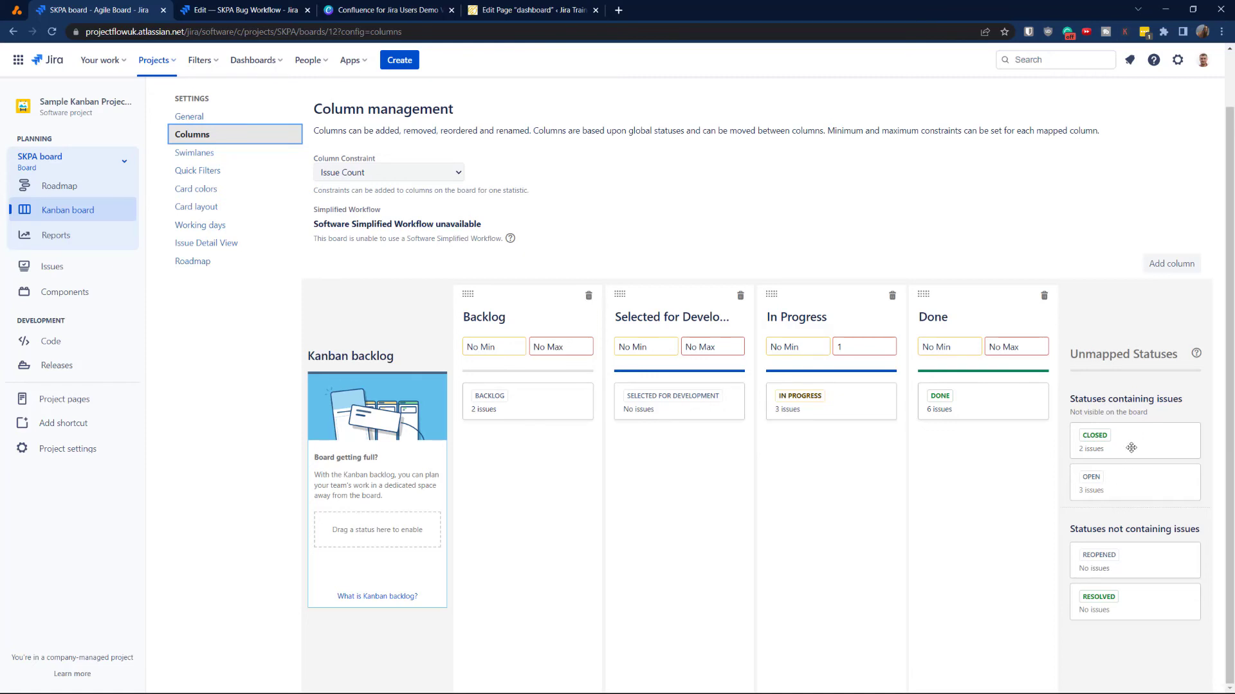
drag(1131, 448, 584, 444)
drag(1140, 477, 997, 457)
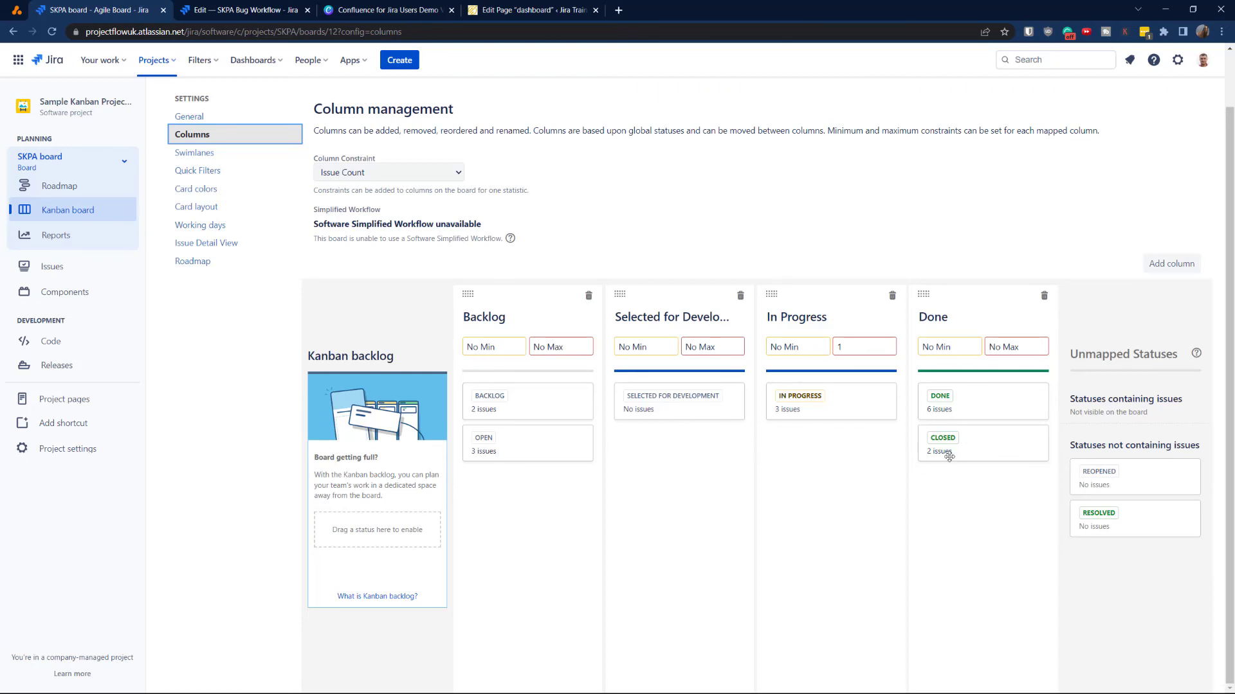
Add a board column named "Re-Opened" and map the Reopened status to it
click(1171, 264)
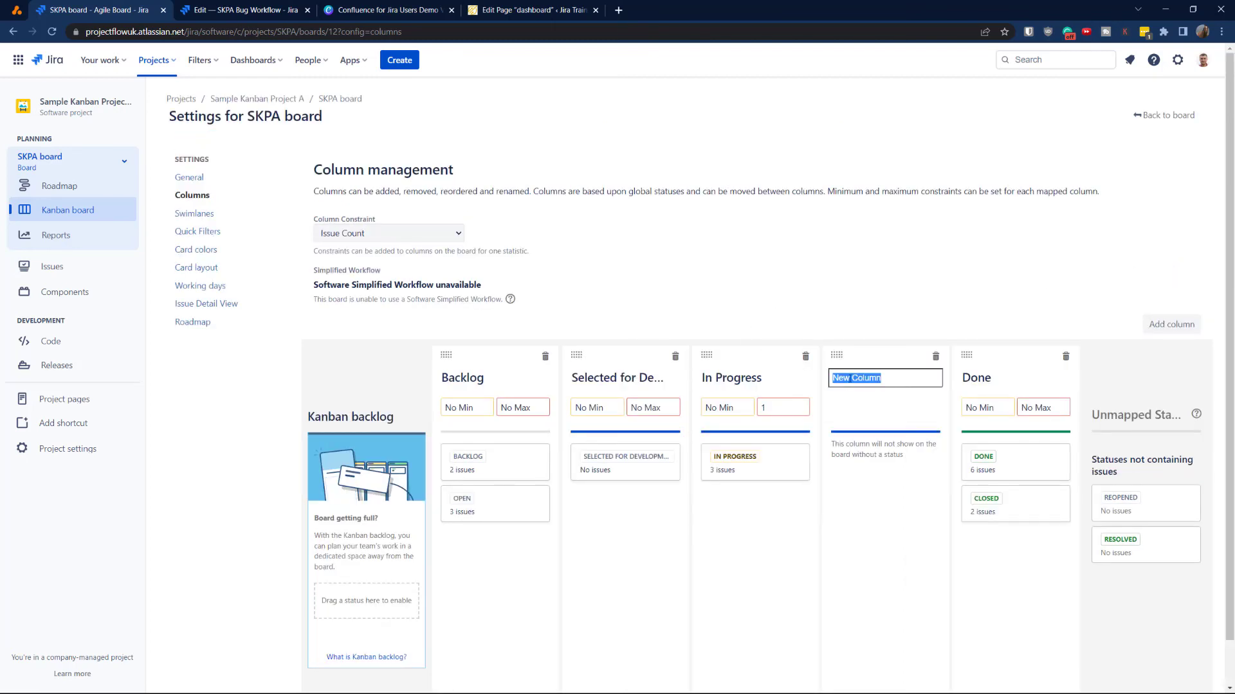
text(Re-Open)
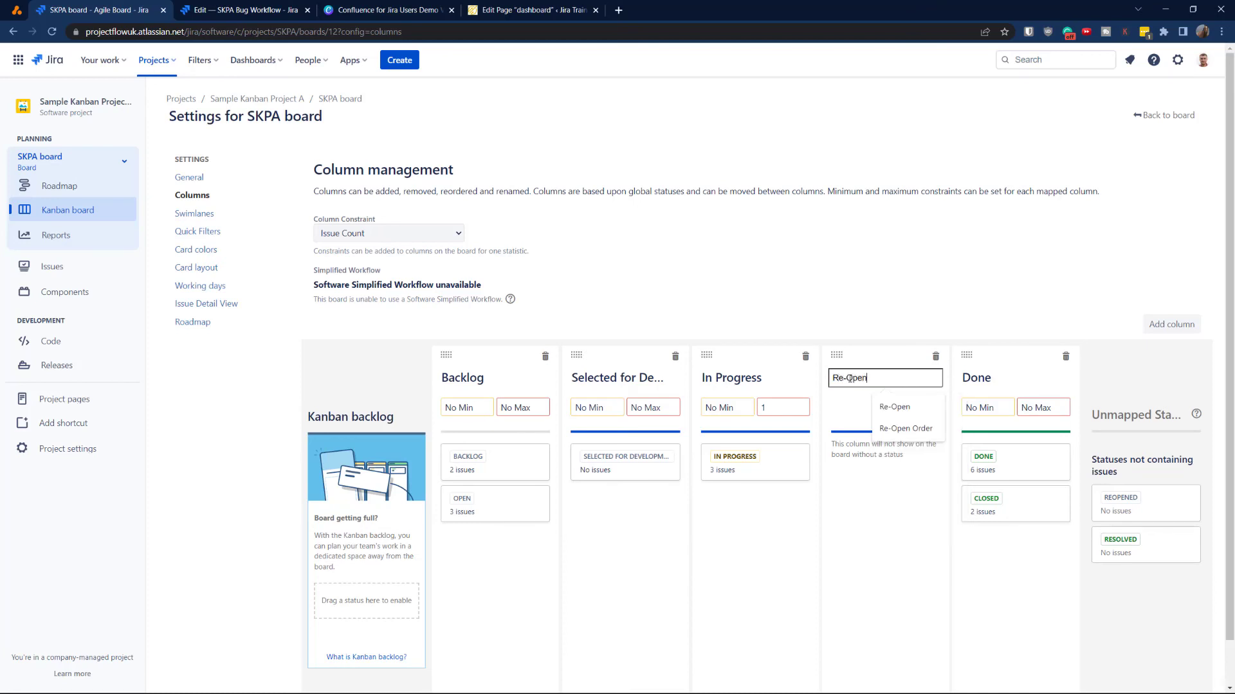
text(ed)
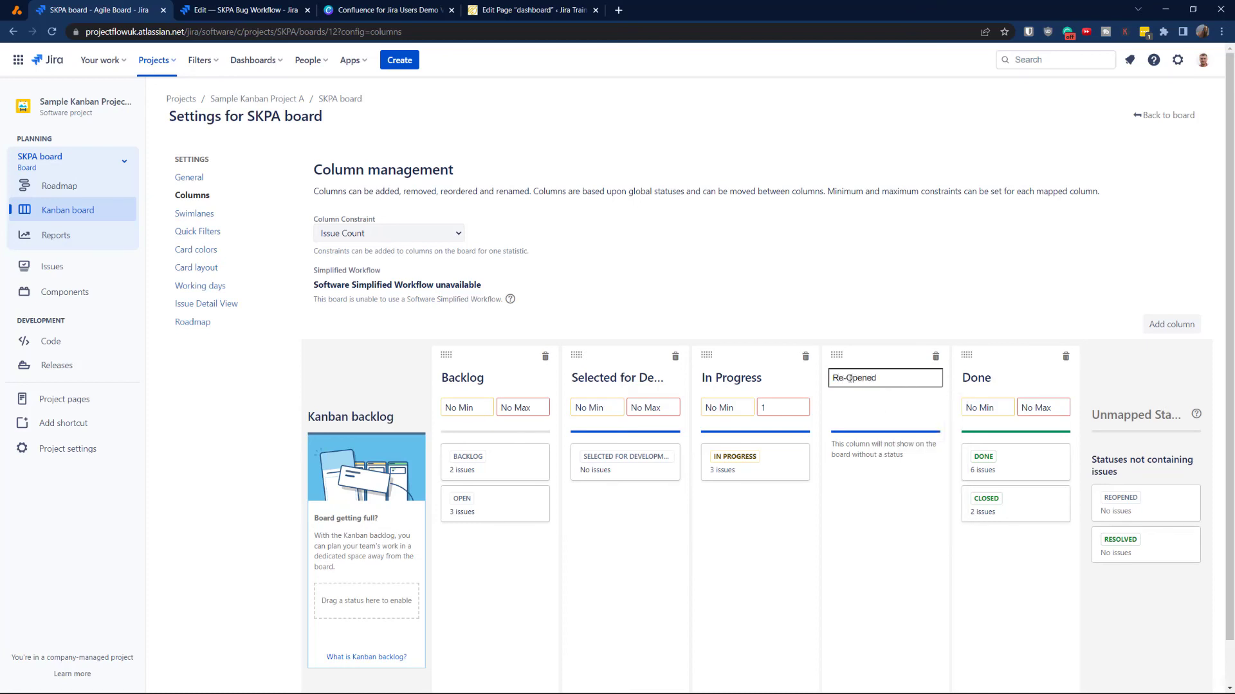
drag(1138, 508, 922, 474)
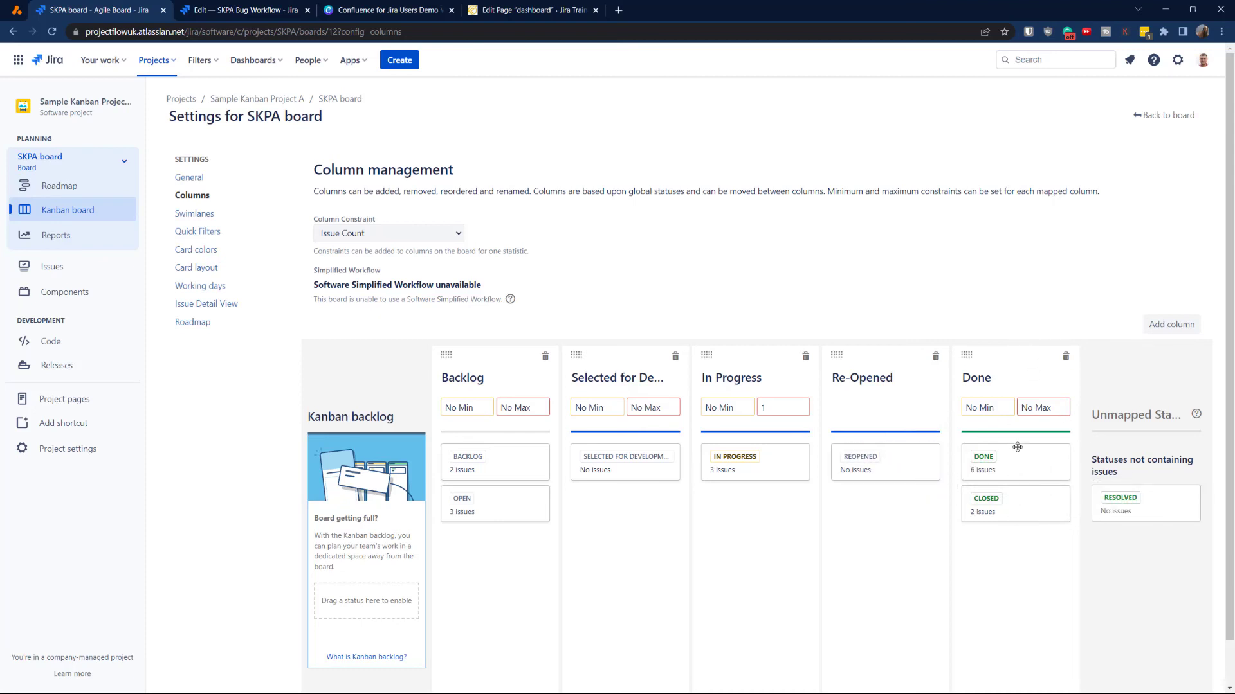
Map the Resolved status to the Done column and go back to the Kanban board
drag(1170, 510, 1043, 543)
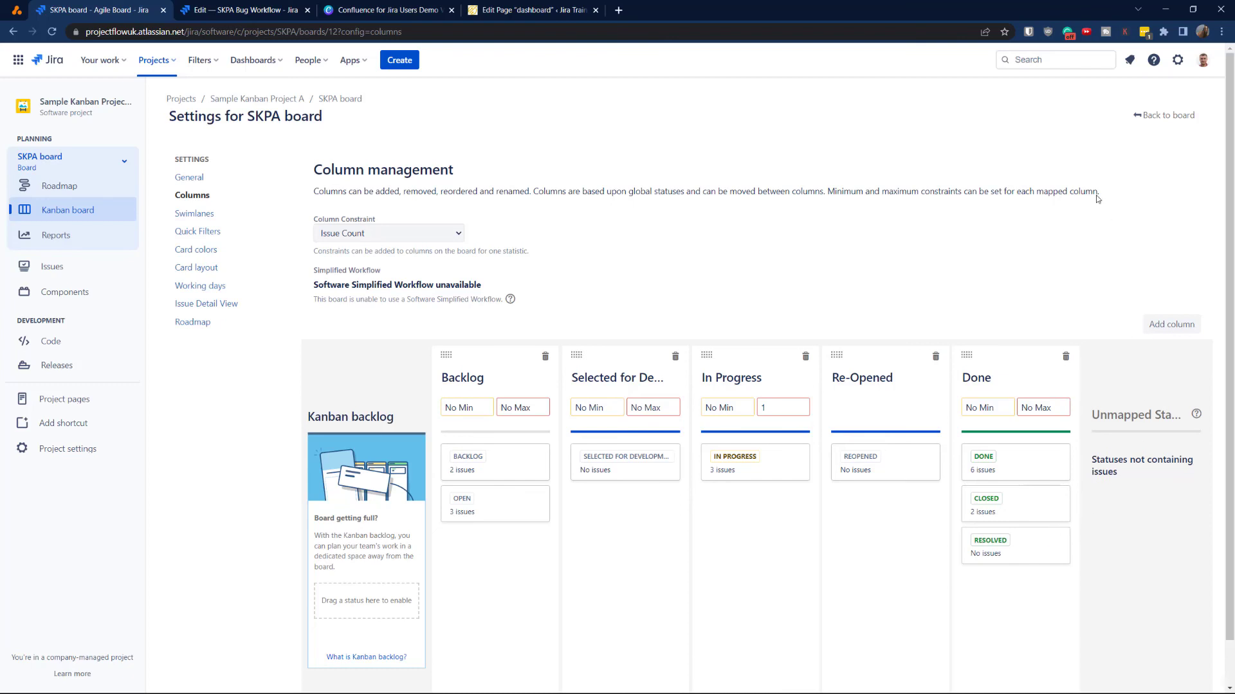
click(1165, 115)
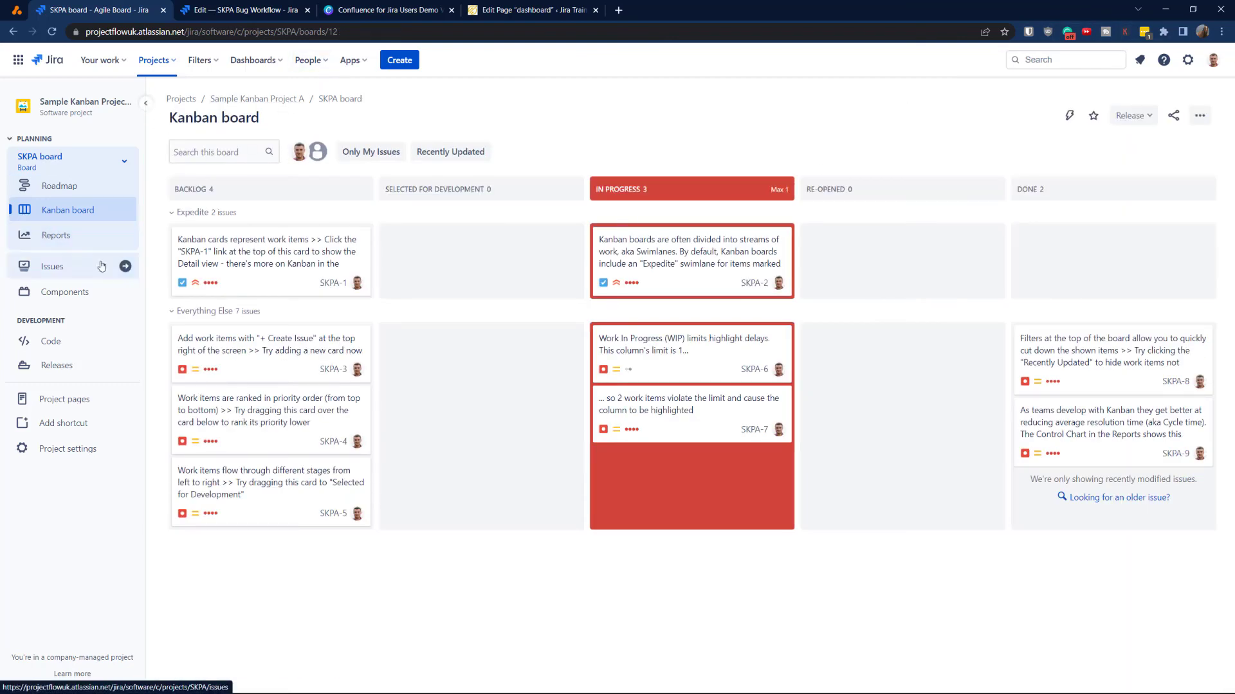
Move bug SKPA-3 from Backlog to In Progress on the board and open its issue details
drag(238, 367, 667, 355)
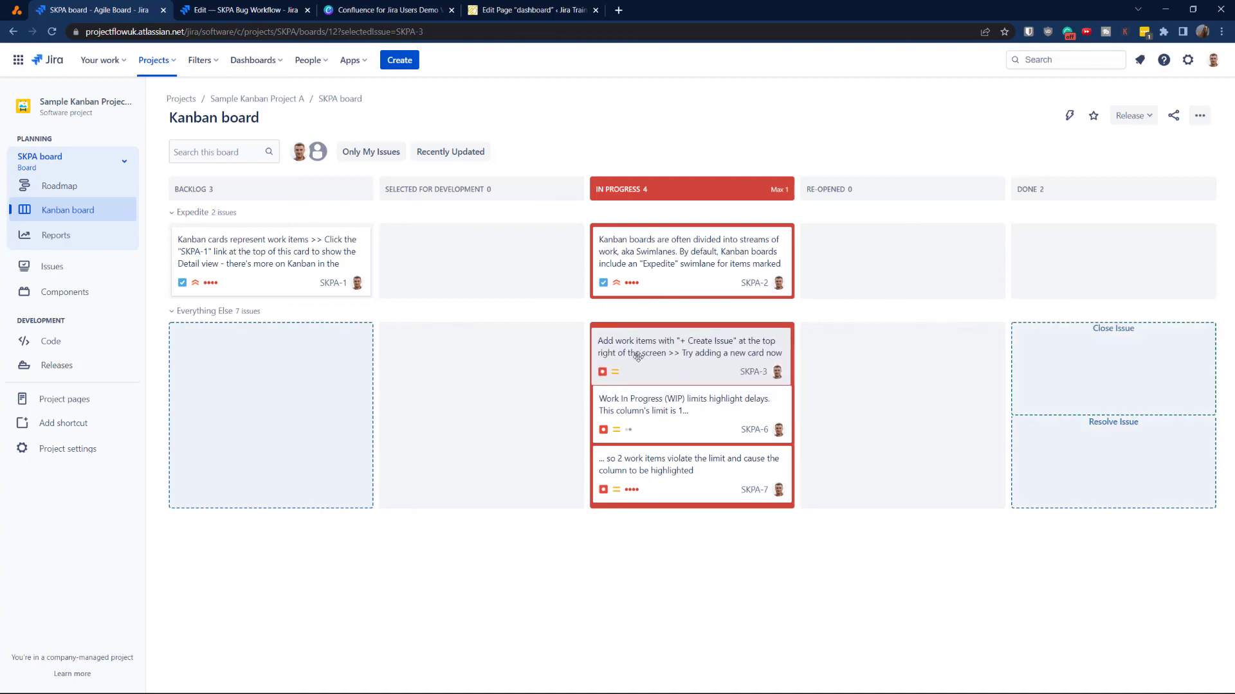
click(668, 356)
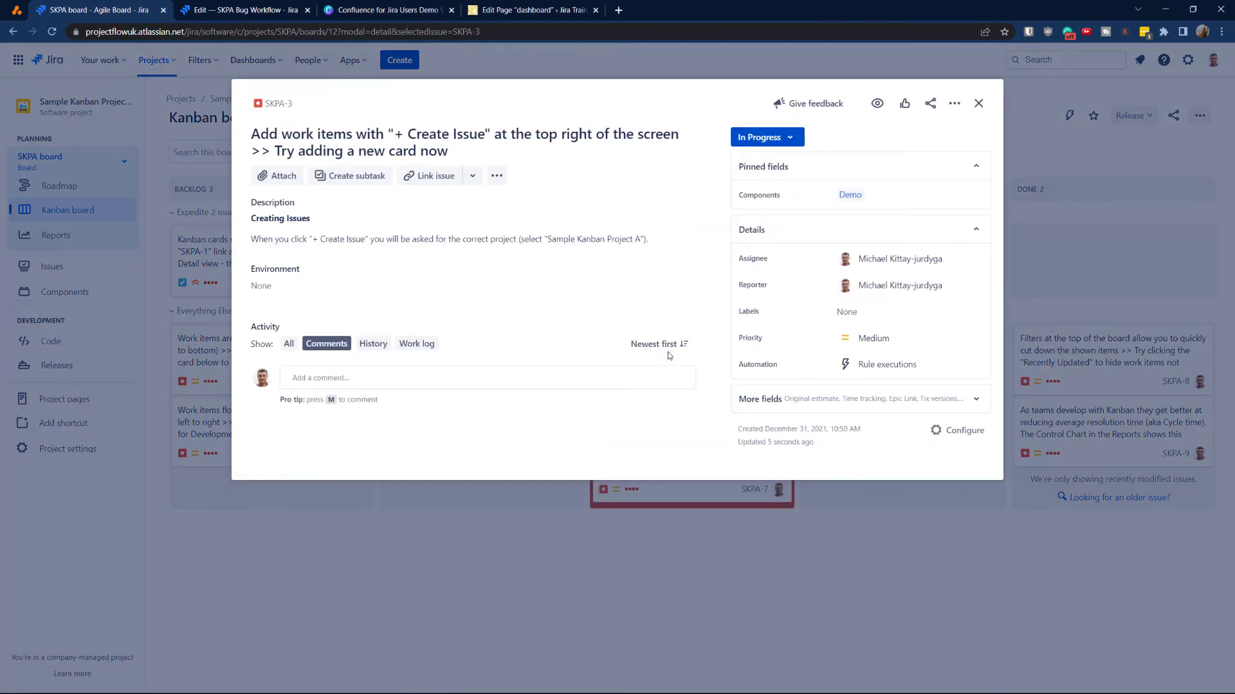